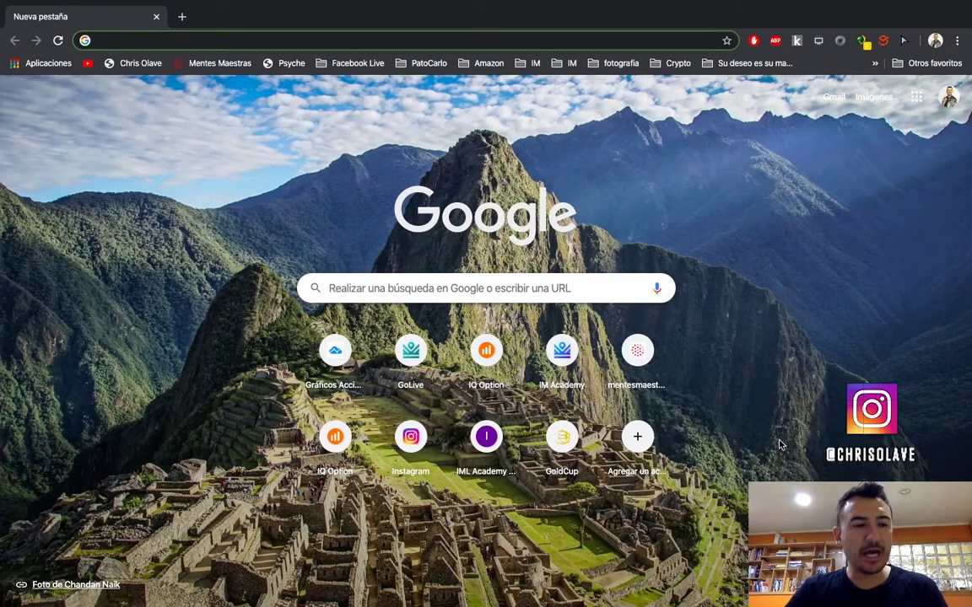
- Open the IM Academy website from the new tab's shortcuts and go to its login page
left_click(563, 352)
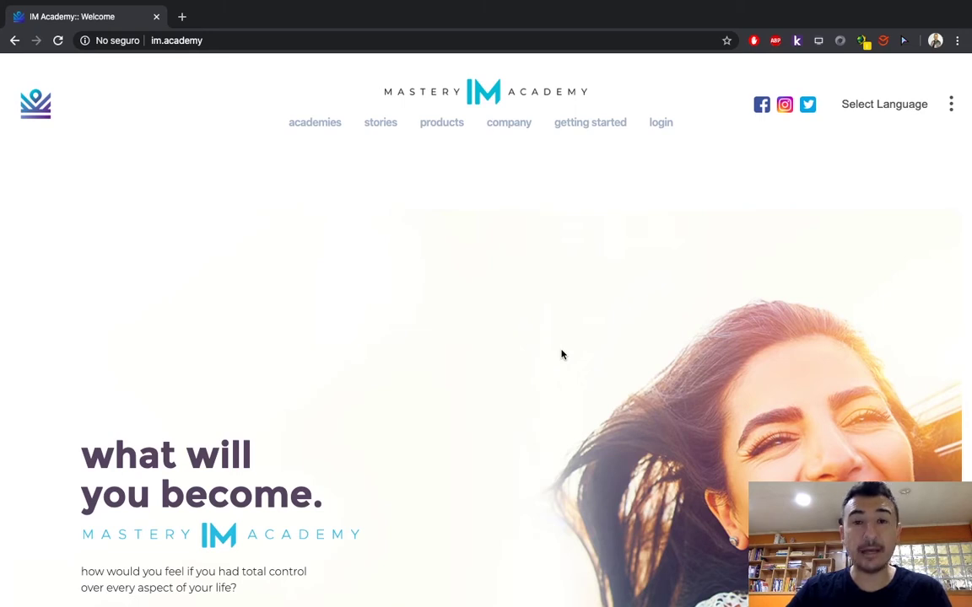
left_click(662, 125)
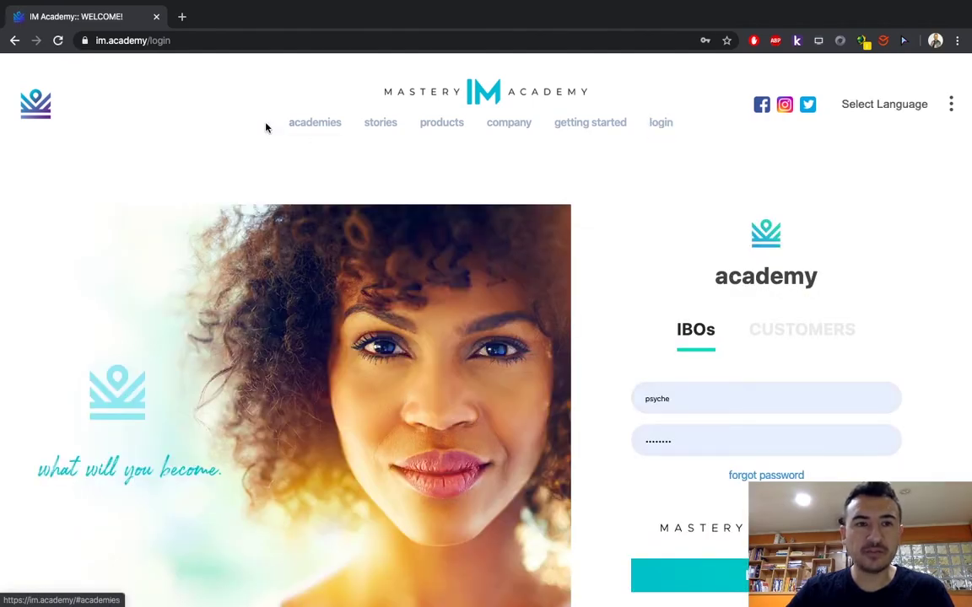
key("ctrl+Left")
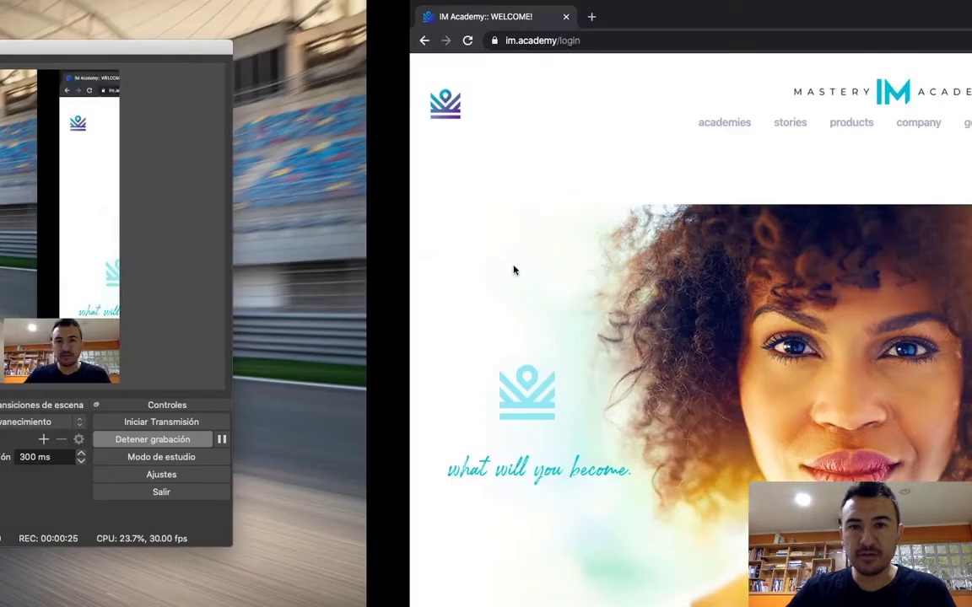
key("ctrl+Right")
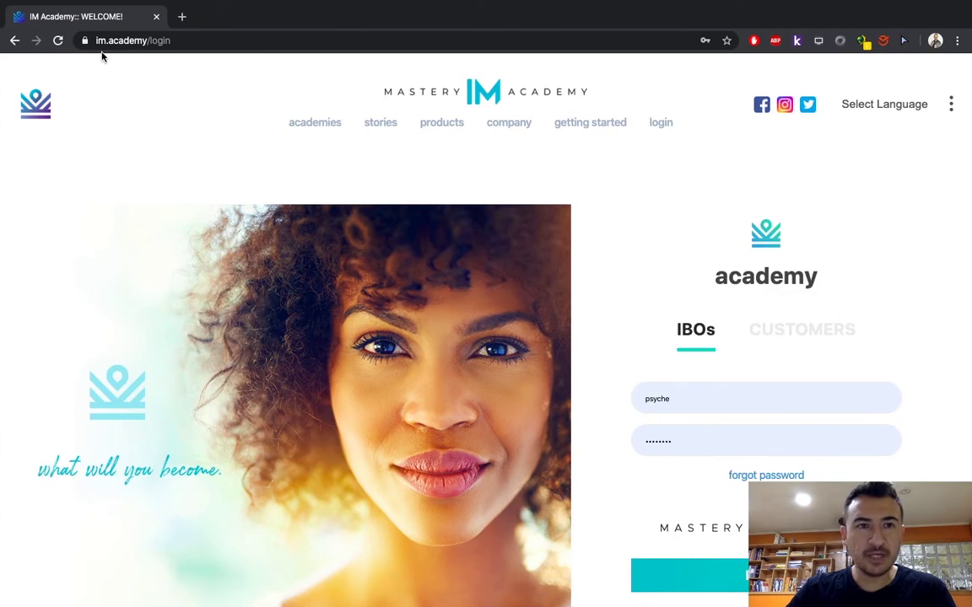
left_click(179, 42)
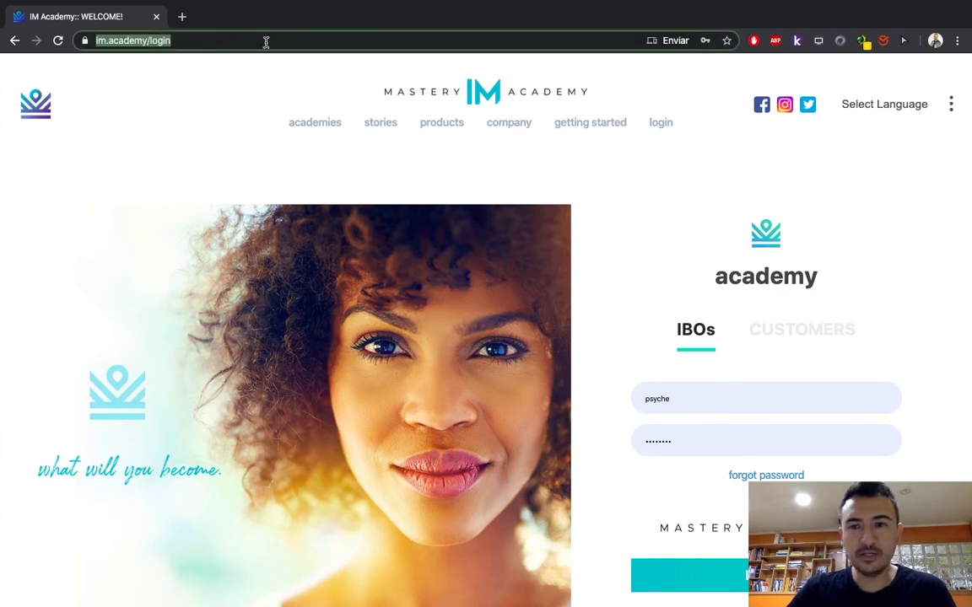
left_click(601, 364)
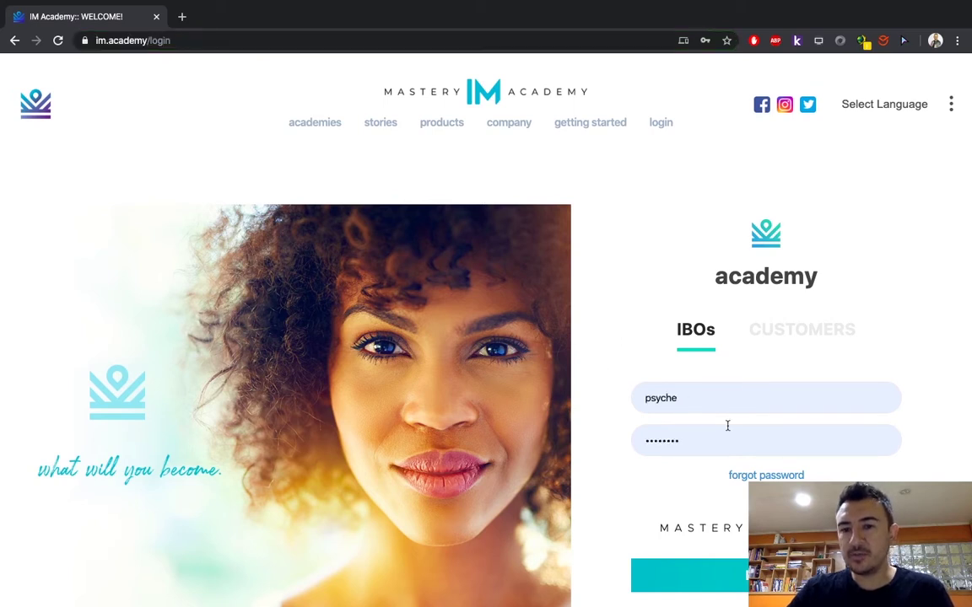
- Accept the EULA acknowledgement and log in to the IBO account with the prefilled credentials
scroll(848, 479, "down", 3)
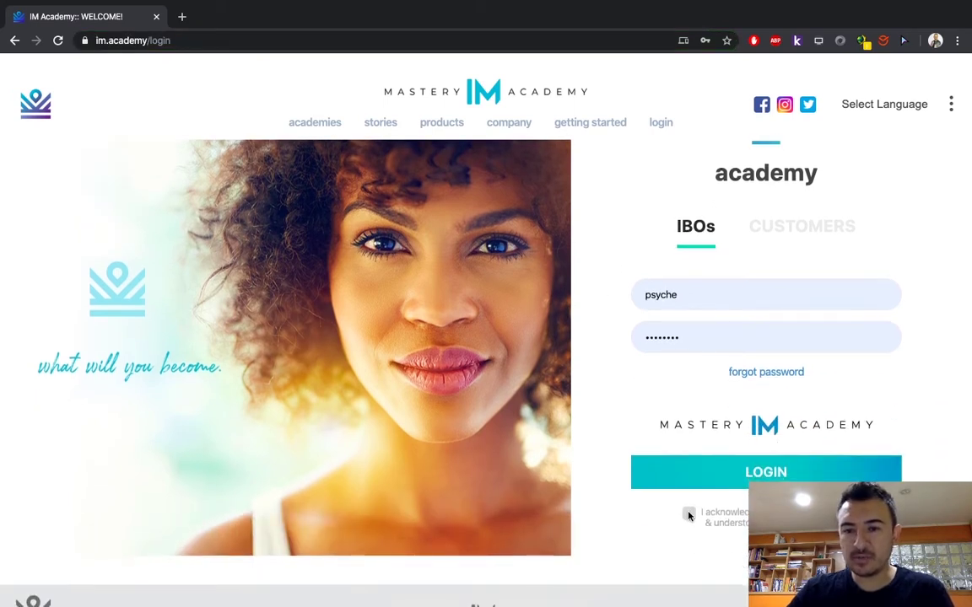
left_click(688, 513)
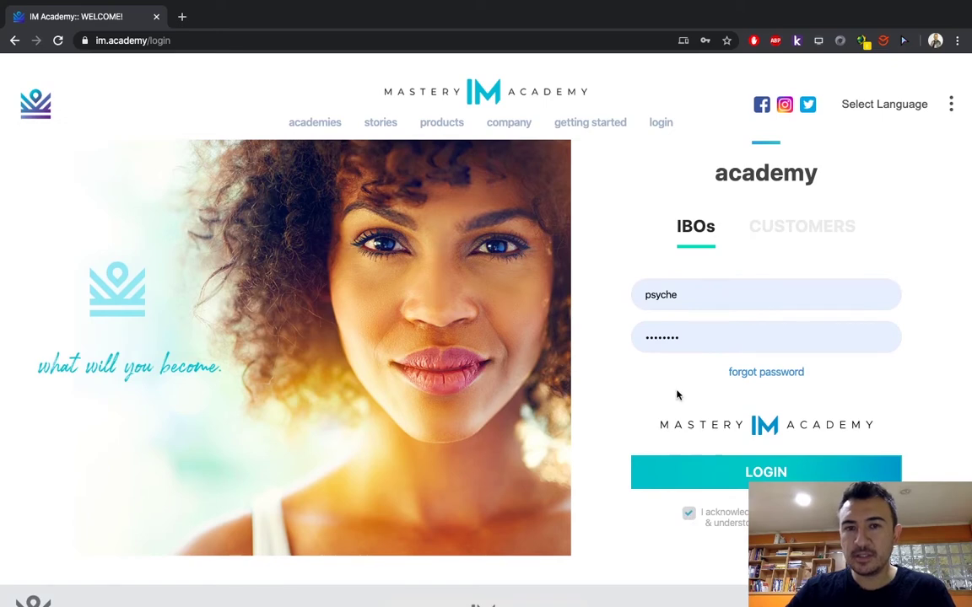
scroll(672, 383, "up", 3)
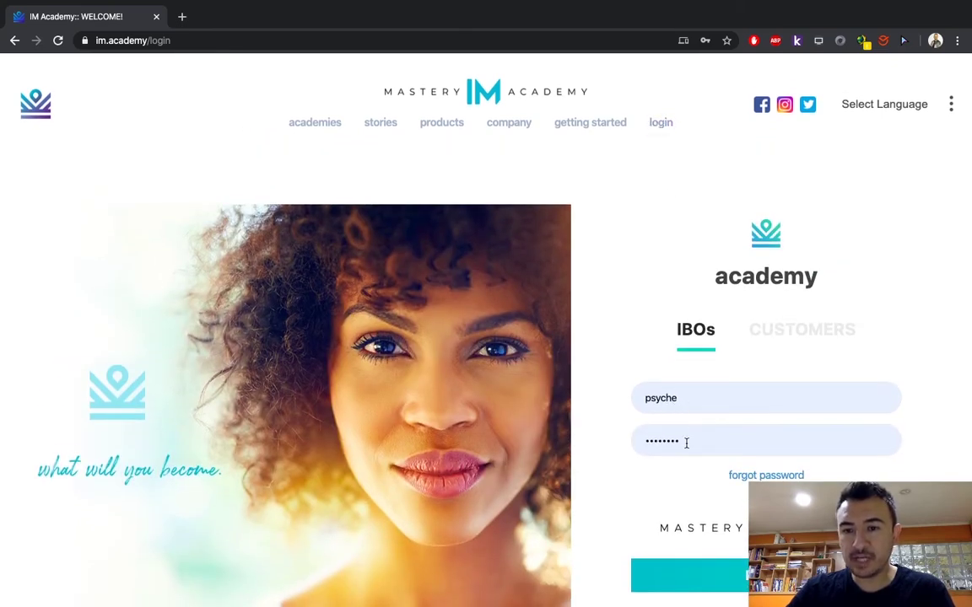
scroll(731, 468, "down", 3)
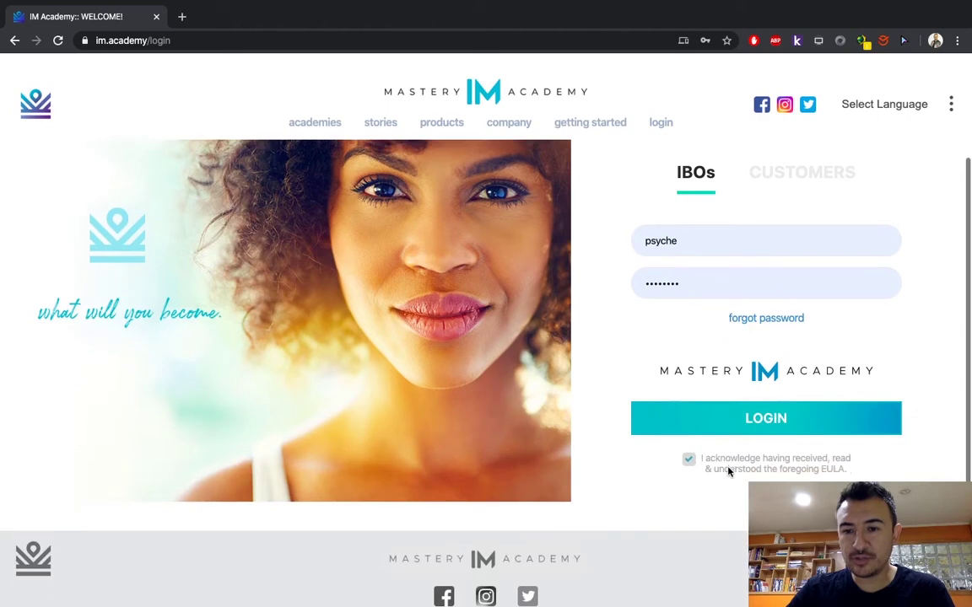
left_click(744, 418)
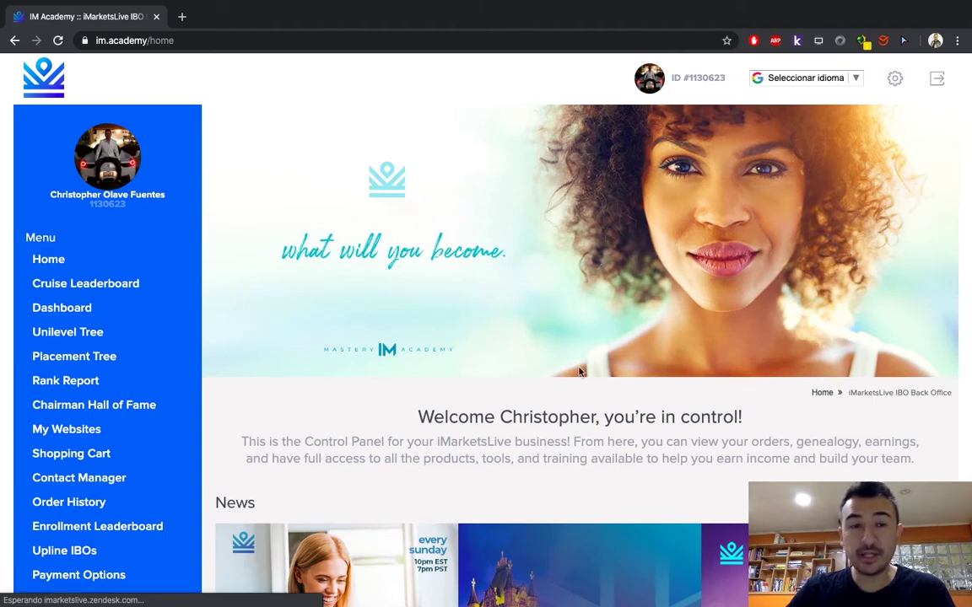
- Open the package purchase page from the Account summary on the back office home page
scroll(576, 377, "down", 9)
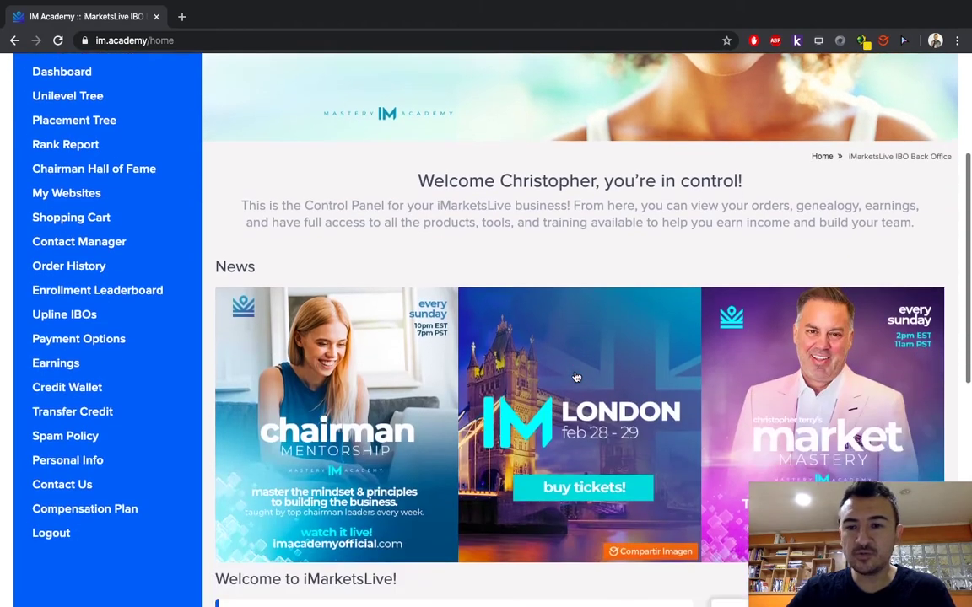
scroll(576, 377, "up", 1)
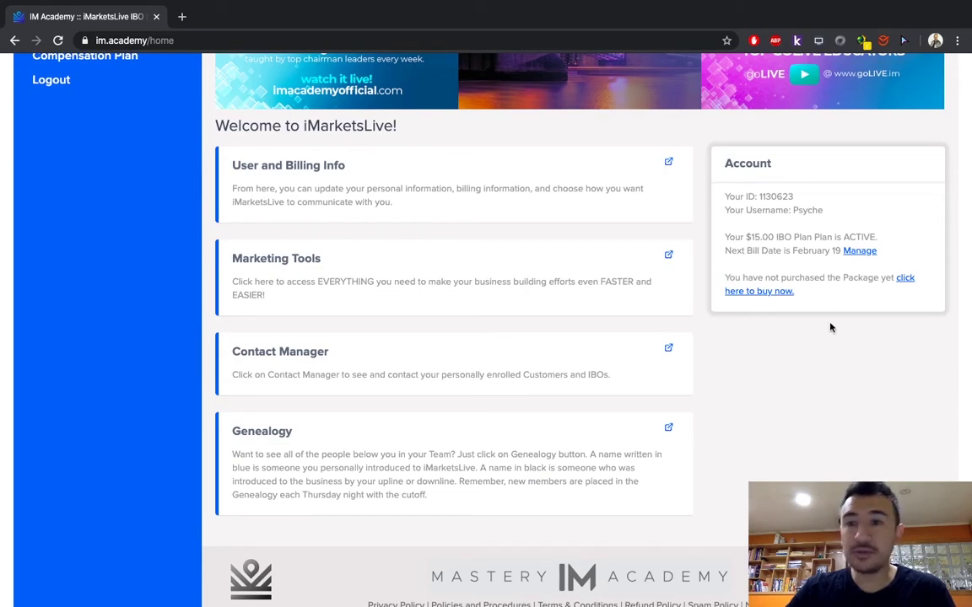
scroll(830, 328, "up", 10)
scroll(830, 327, "down", 2)
scroll(830, 327, "down", 6)
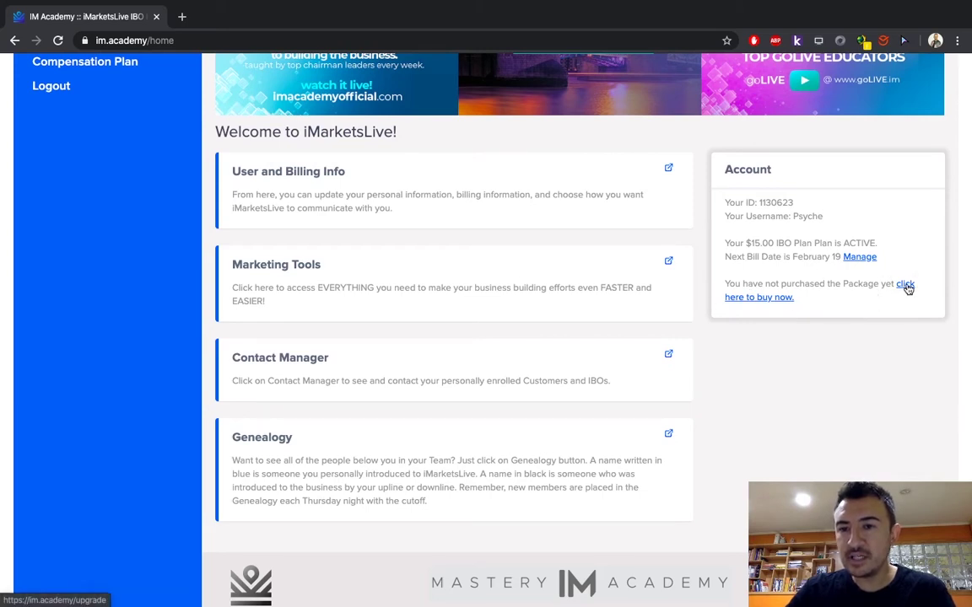
left_click(766, 301)
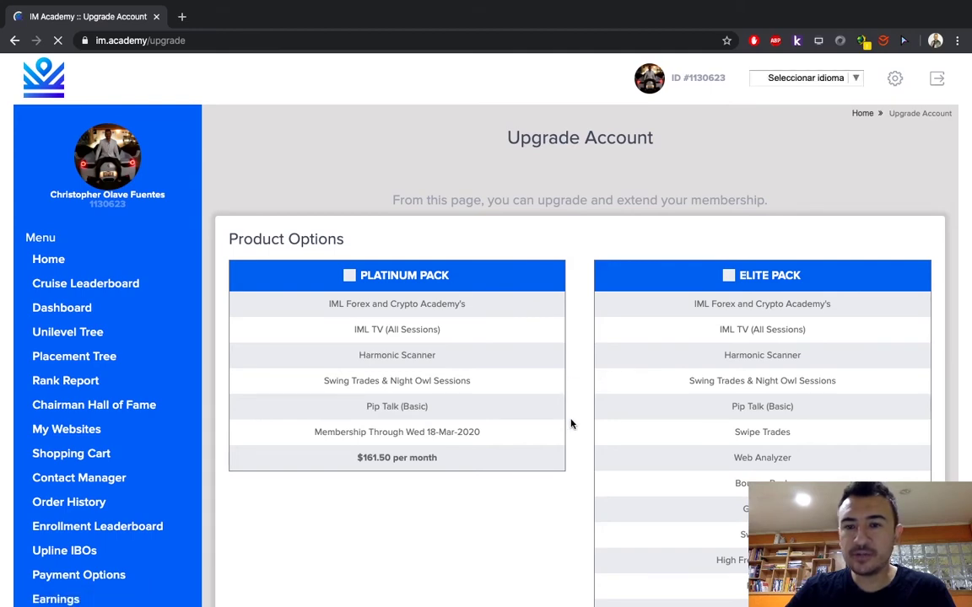
- Compare the contents and monthly prices of the Platinum Pack and the Elite Pack under Product Options
scroll(571, 423, "down", 1)
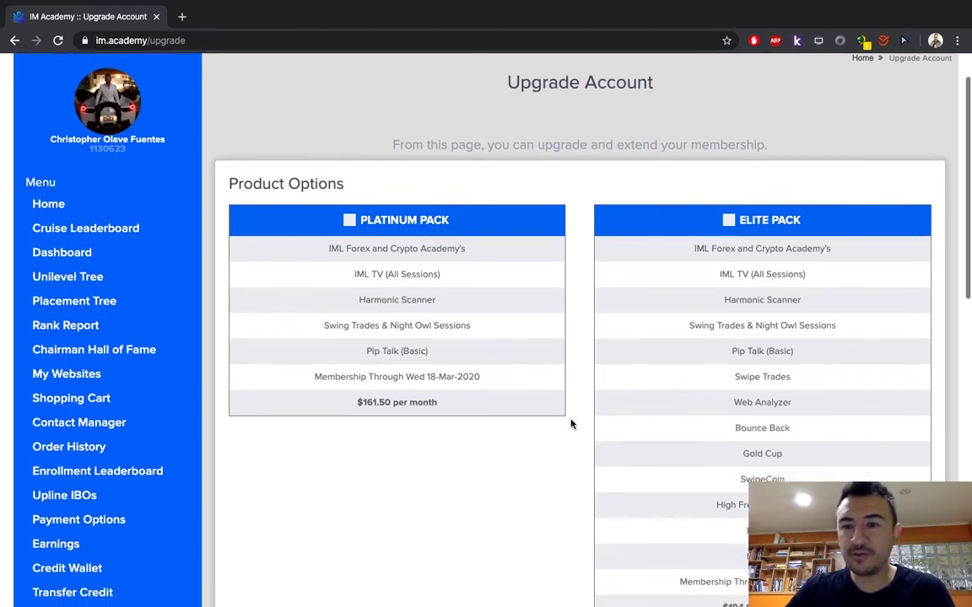
scroll(570, 423, "down", 1)
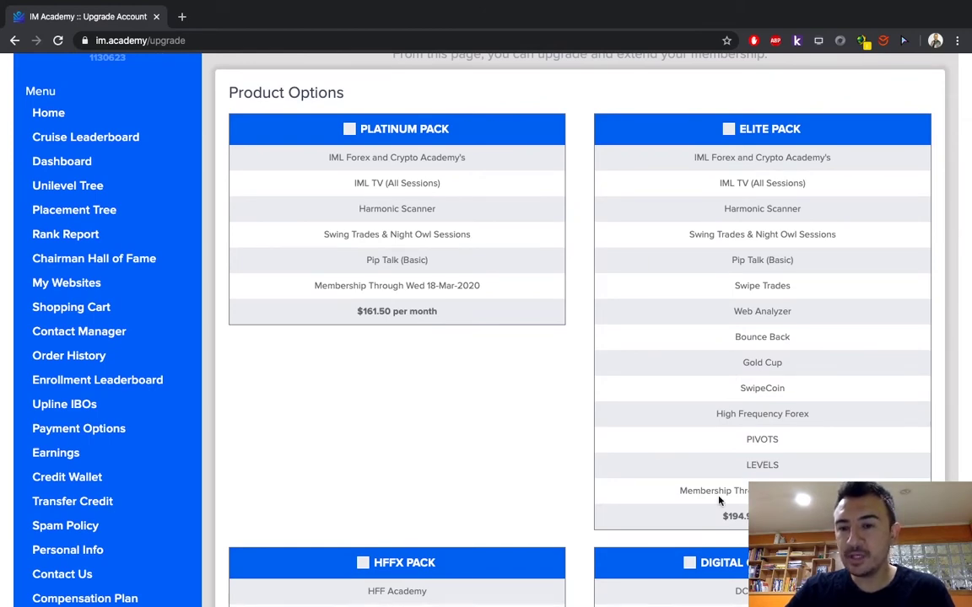
scroll(718, 497, "down", 1)
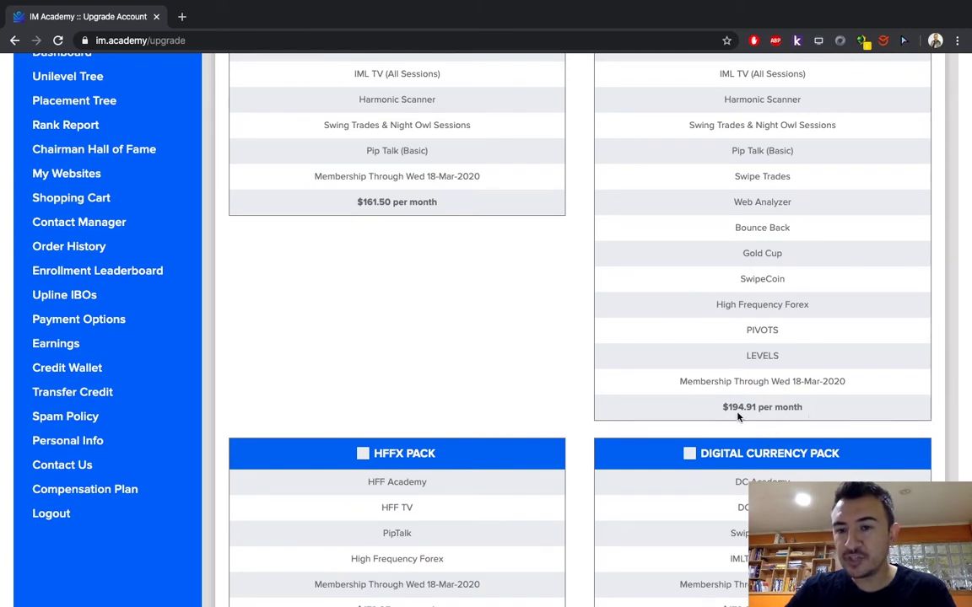
scroll(803, 409, "up", 2)
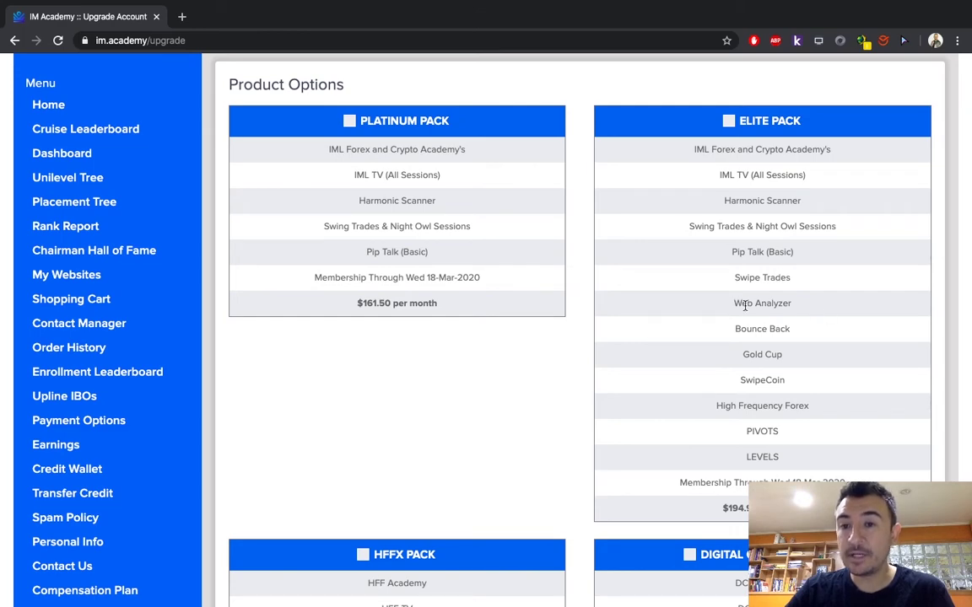
scroll(820, 340, "down", 1)
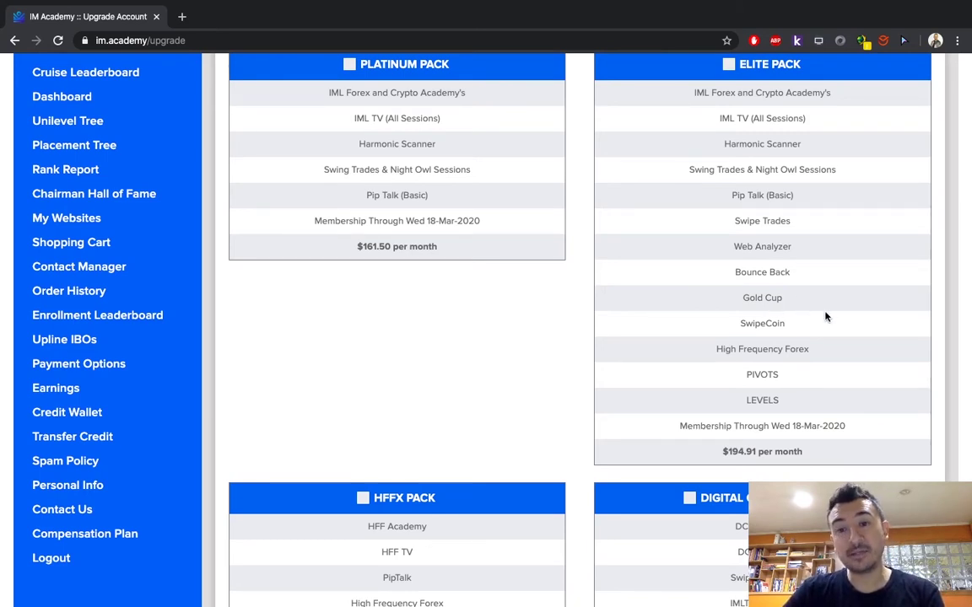
scroll(826, 317, "down", 2)
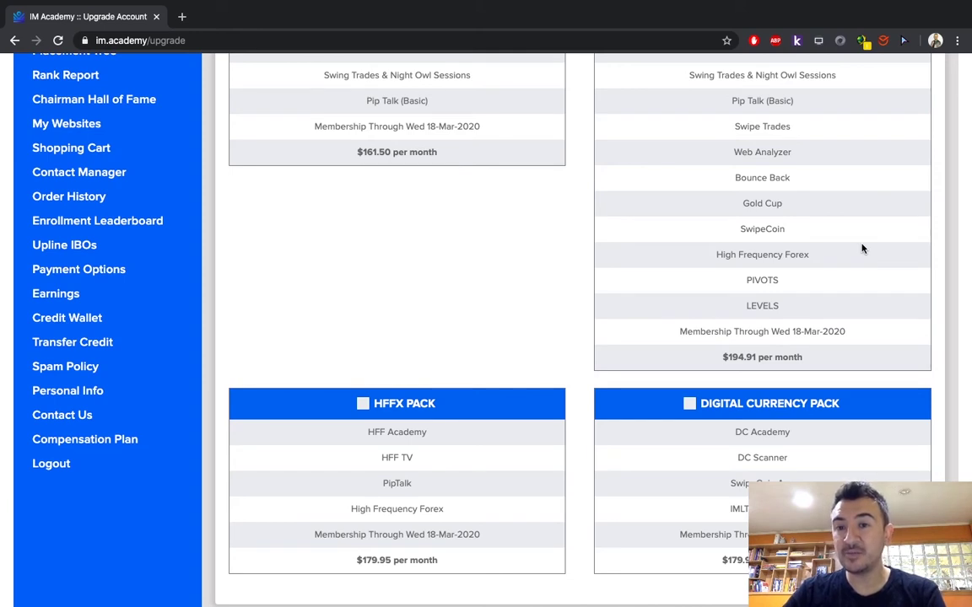
scroll(862, 248, "down", 2)
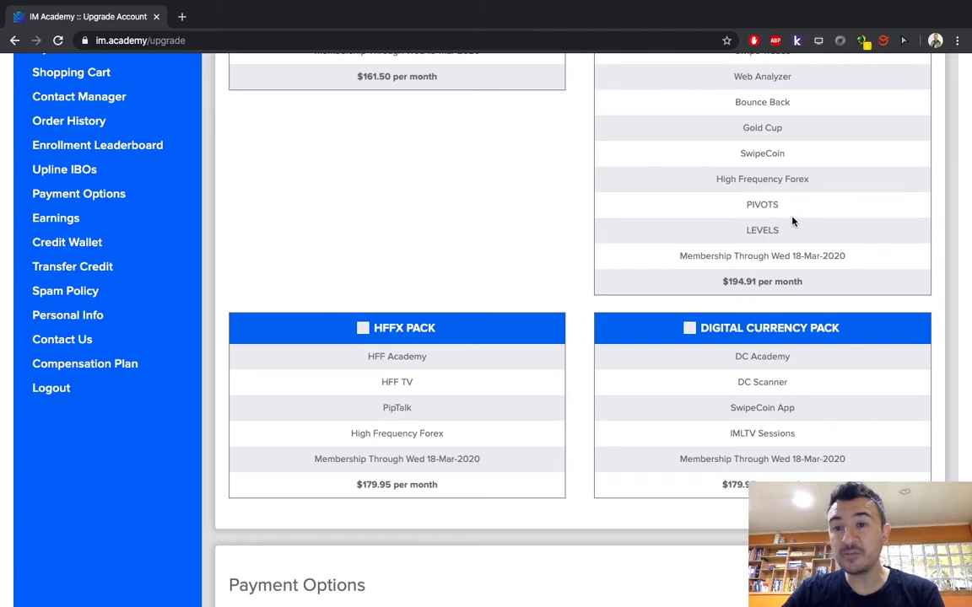
scroll(796, 202, "up", 3)
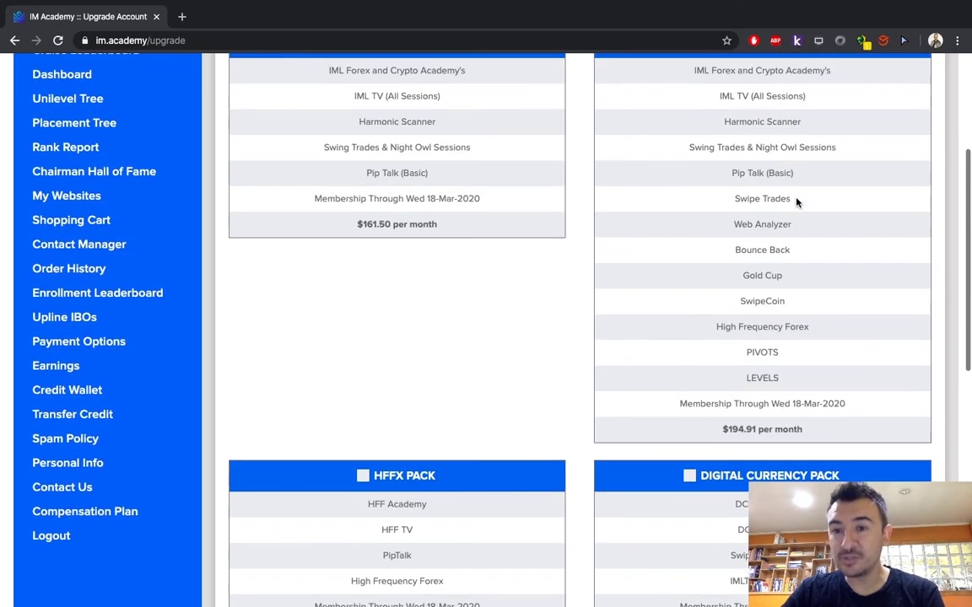
scroll(796, 203, "down", 4)
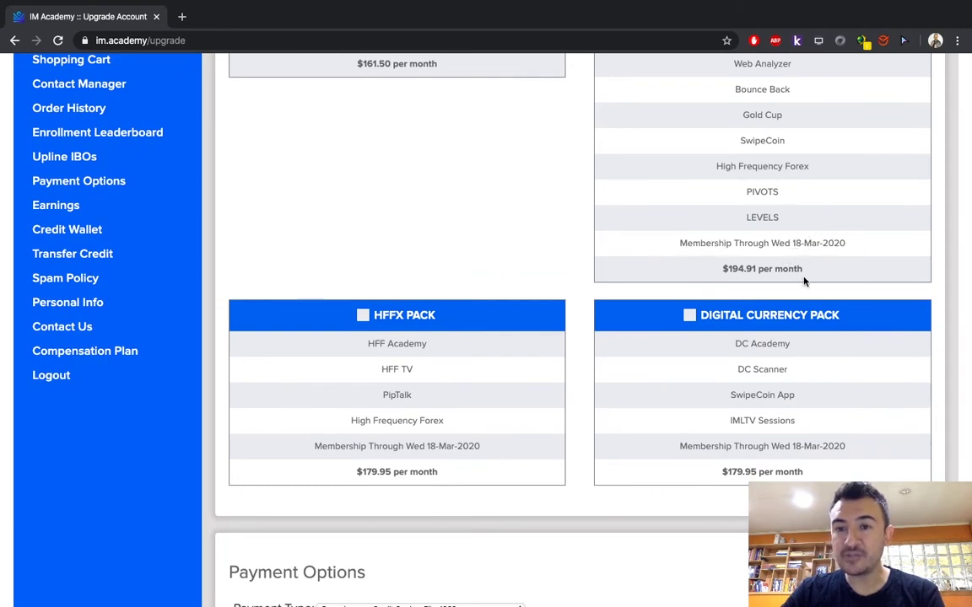
scroll(803, 281, "up", 3)
scroll(803, 281, "down", 2)
scroll(803, 281, "up", 2)
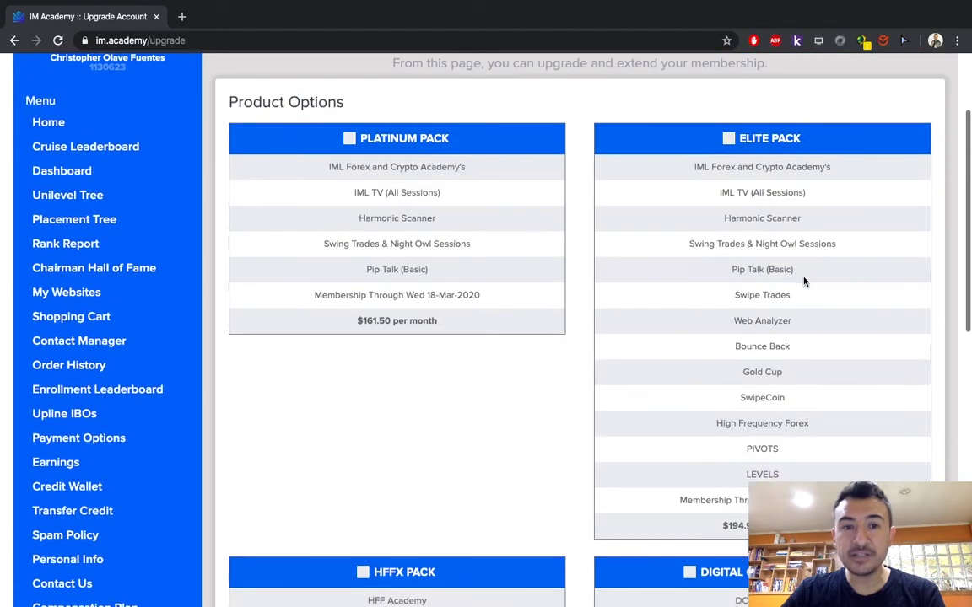
scroll(523, 377, "down", 1)
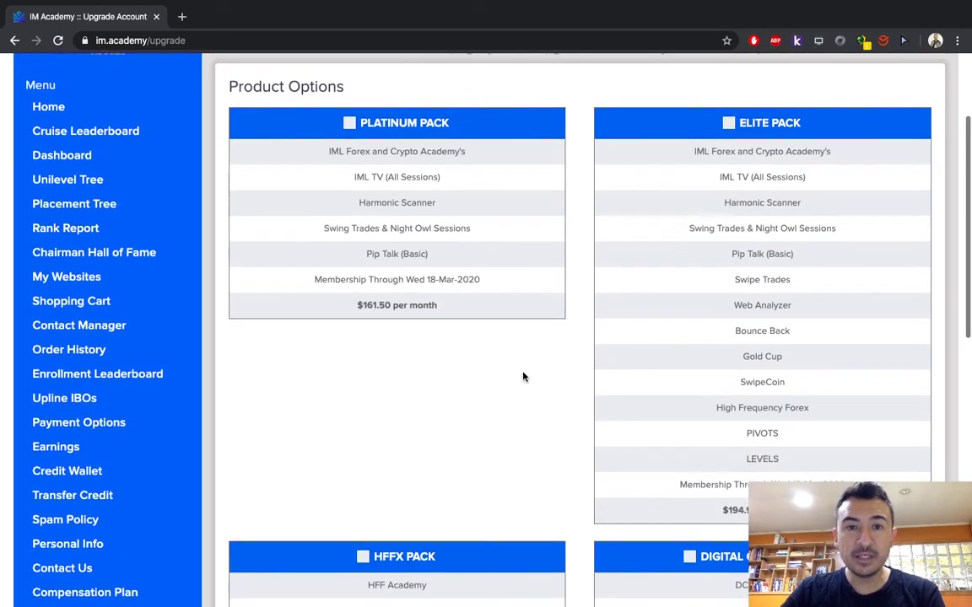
- Review the contents and monthly prices of the HFFX Pack and Digital Currency Pack against the Platinum and Elite packs
scroll(450, 352, "down", 5)
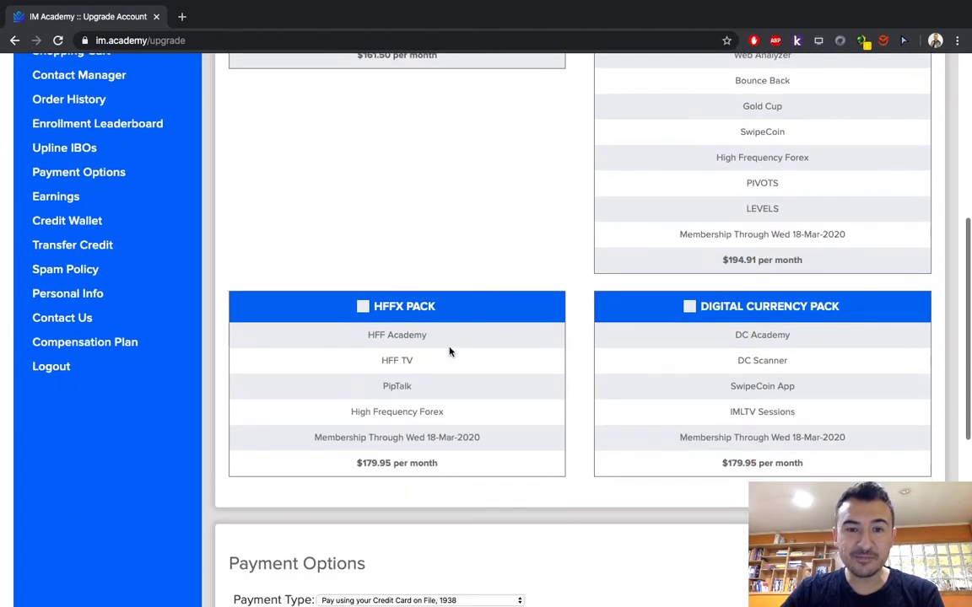
scroll(449, 352, "down", 1)
scroll(448, 346, "down", 2)
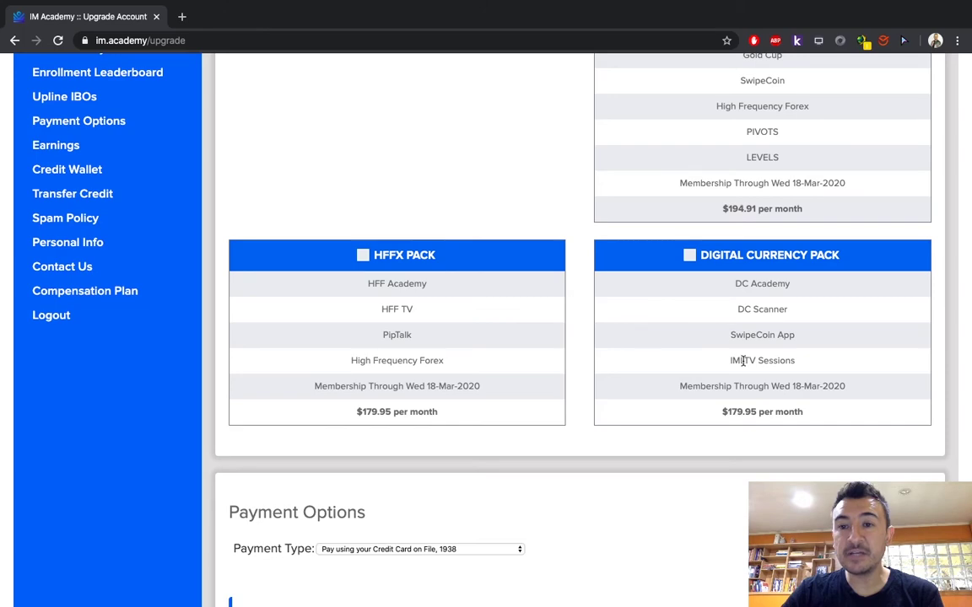
scroll(741, 365, "up", 5)
scroll(742, 364, "up", 1)
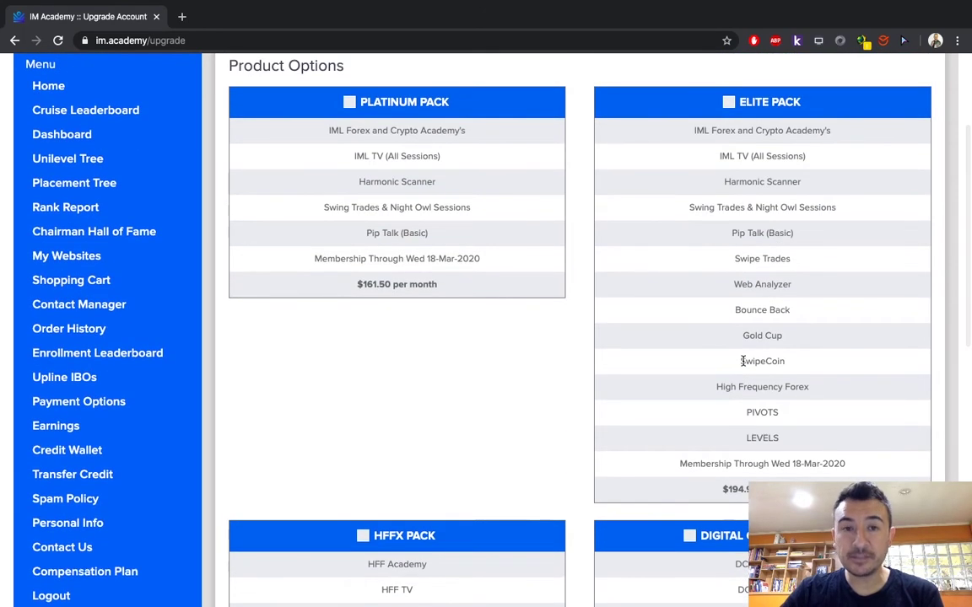
scroll(742, 364, "down", 1)
scroll(742, 364, "down", 5)
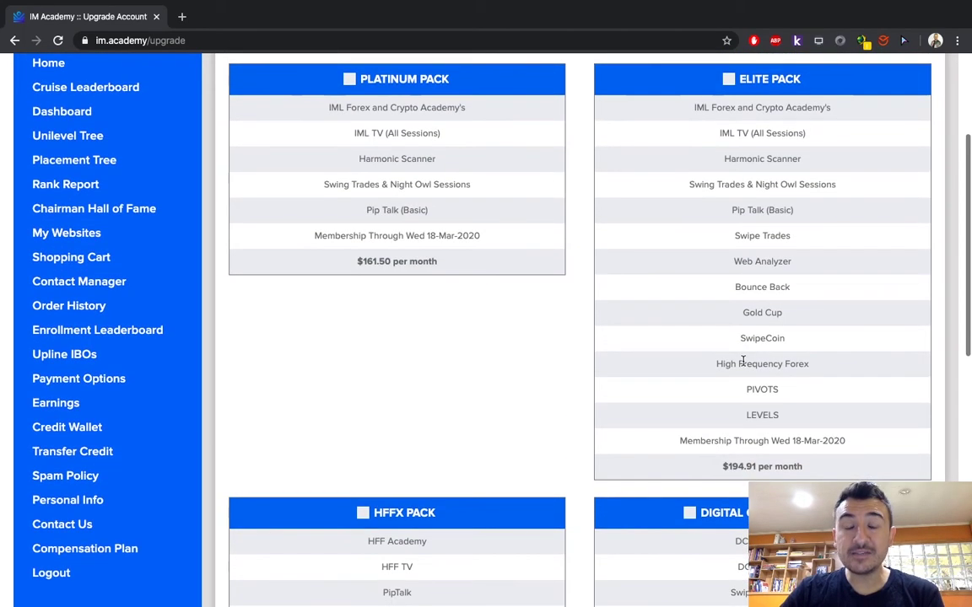
scroll(743, 364, "down", 1)
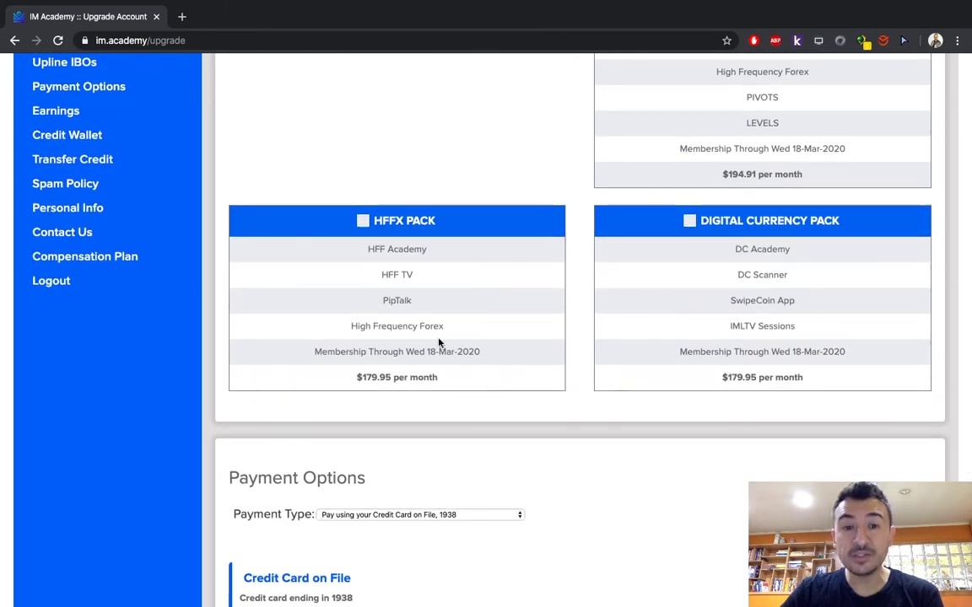
scroll(439, 341, "up", 2)
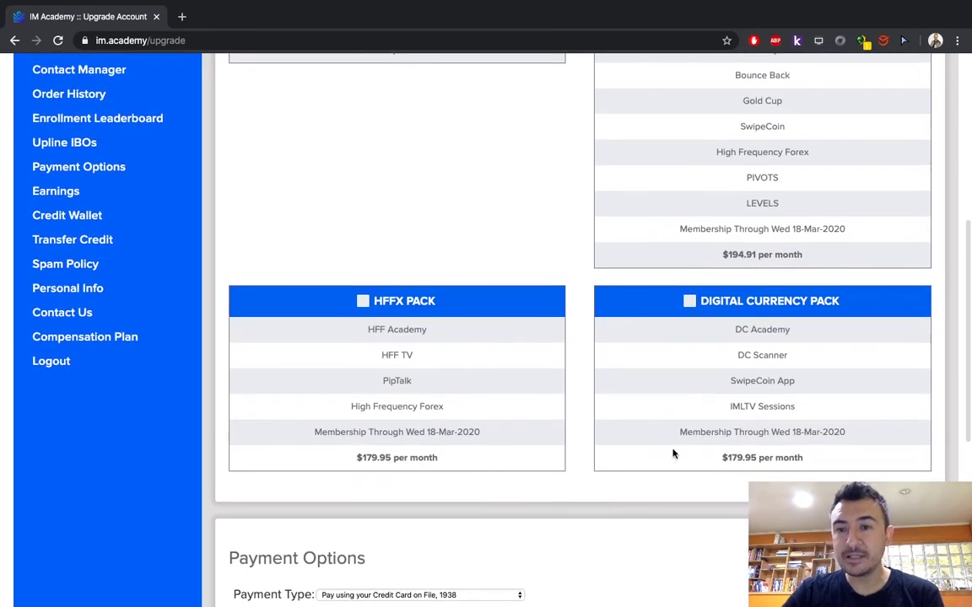
scroll(675, 355, "up", 5)
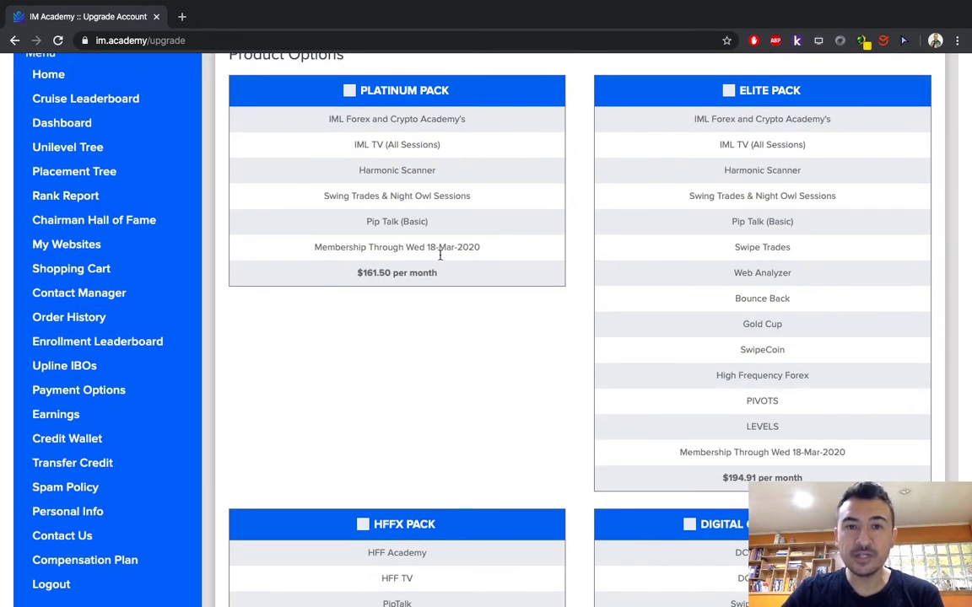
scroll(428, 407, "down", 3)
scroll(418, 447, "down", 1)
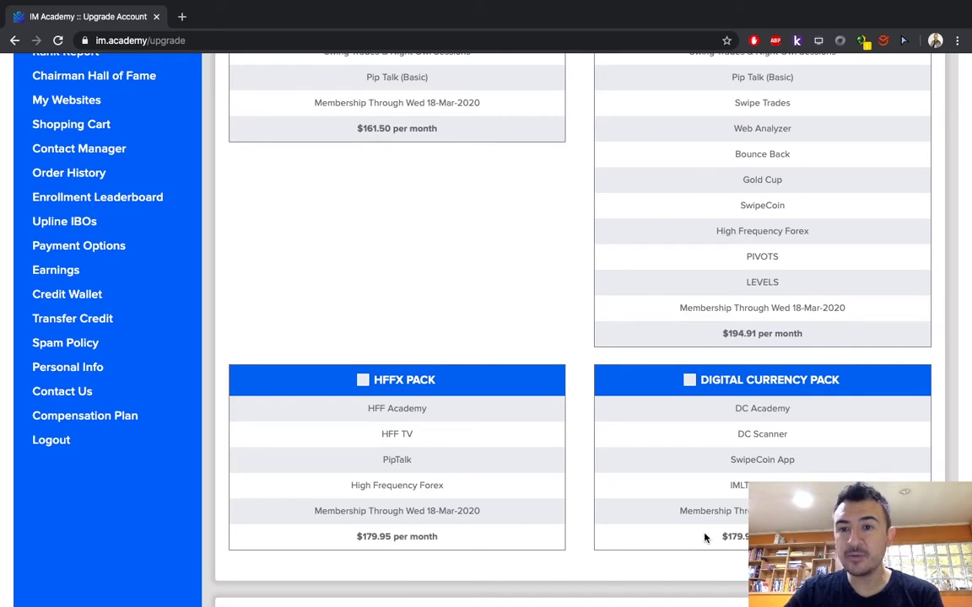
scroll(705, 537, "up", 2)
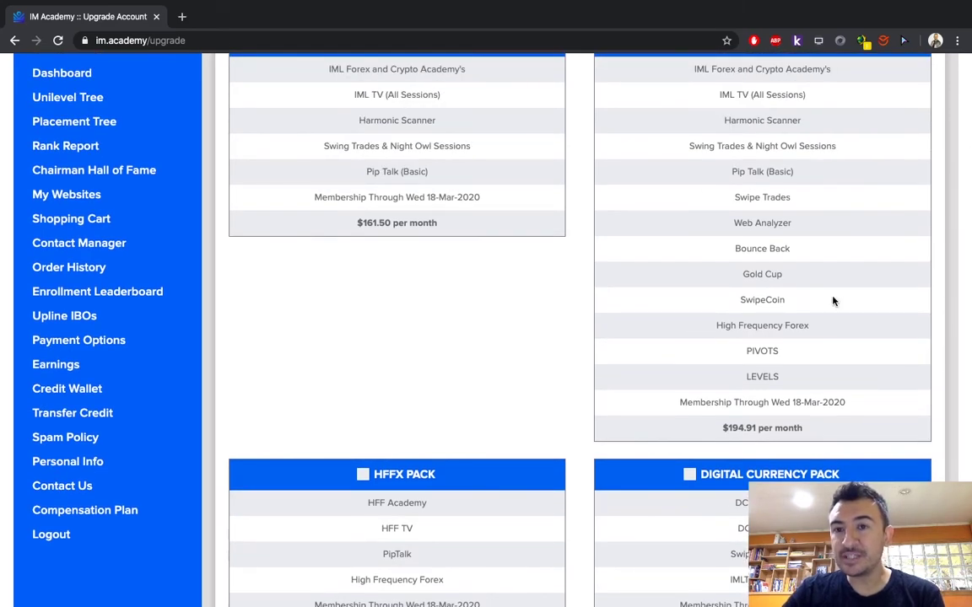
- Select the Elite Pack under Product Options and set the payment type to Skrill
scroll(833, 301, "up", 1)
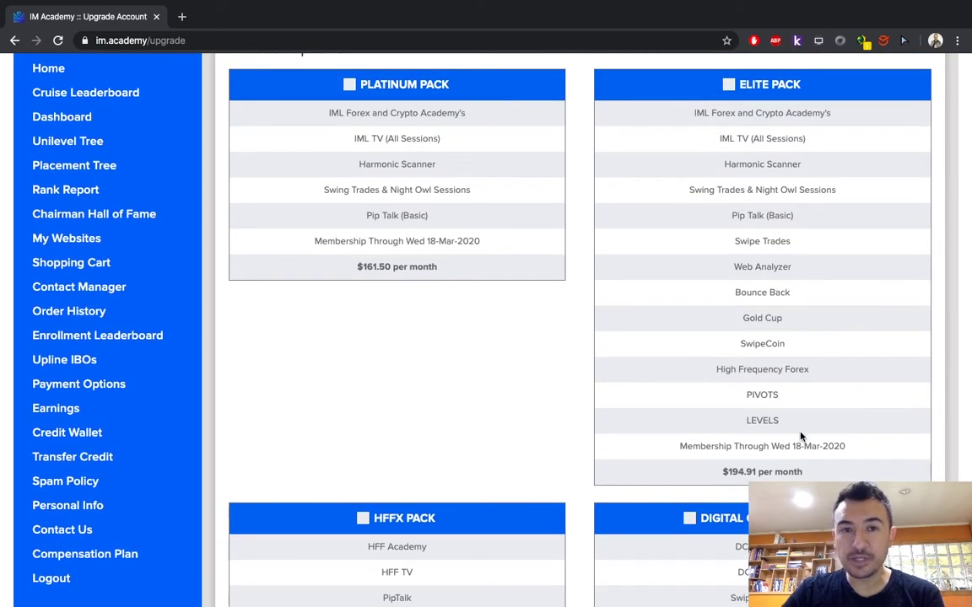
left_click(729, 85)
scroll(715, 315, "down", 8)
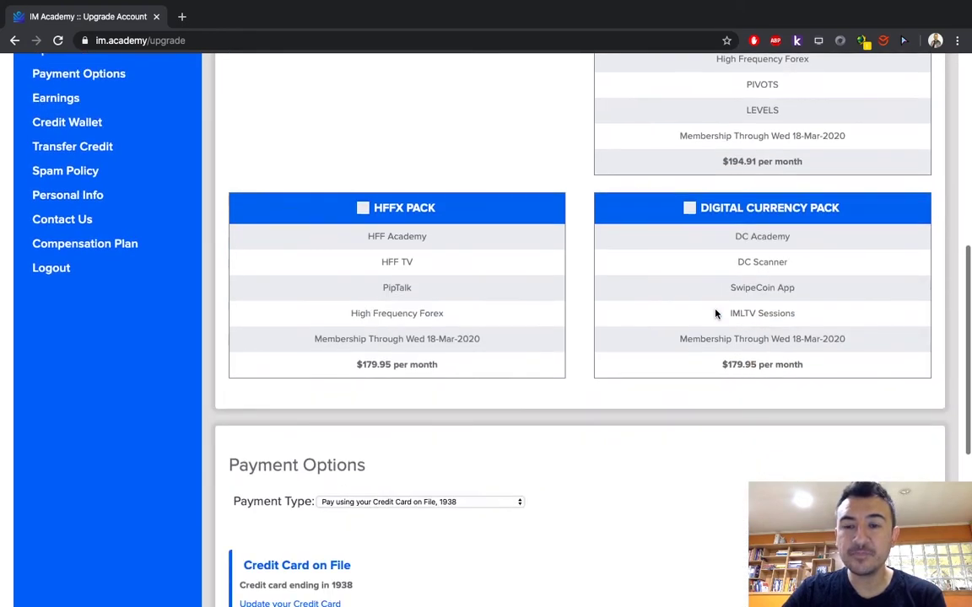
scroll(715, 315, "down", 5)
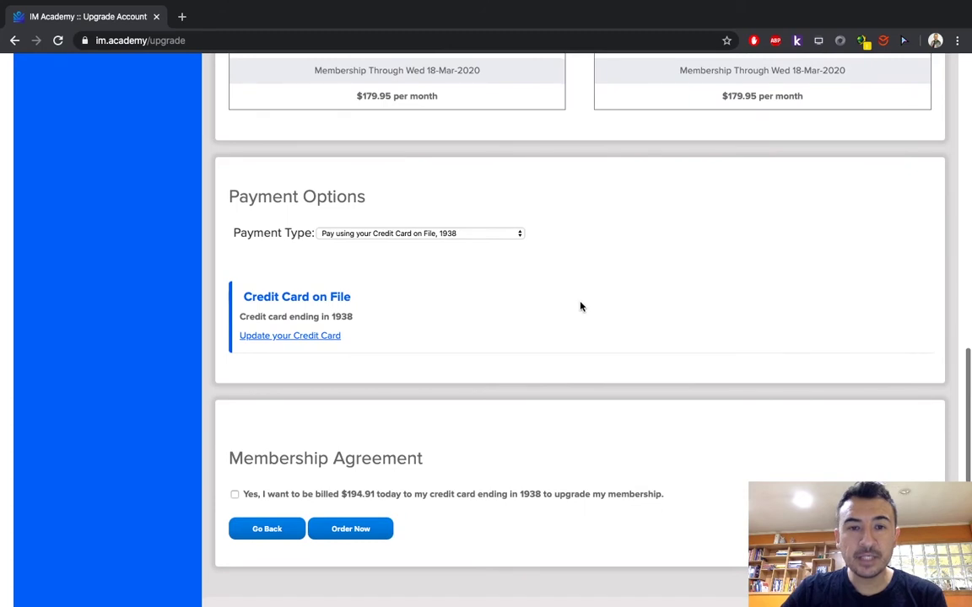
left_click(473, 233)
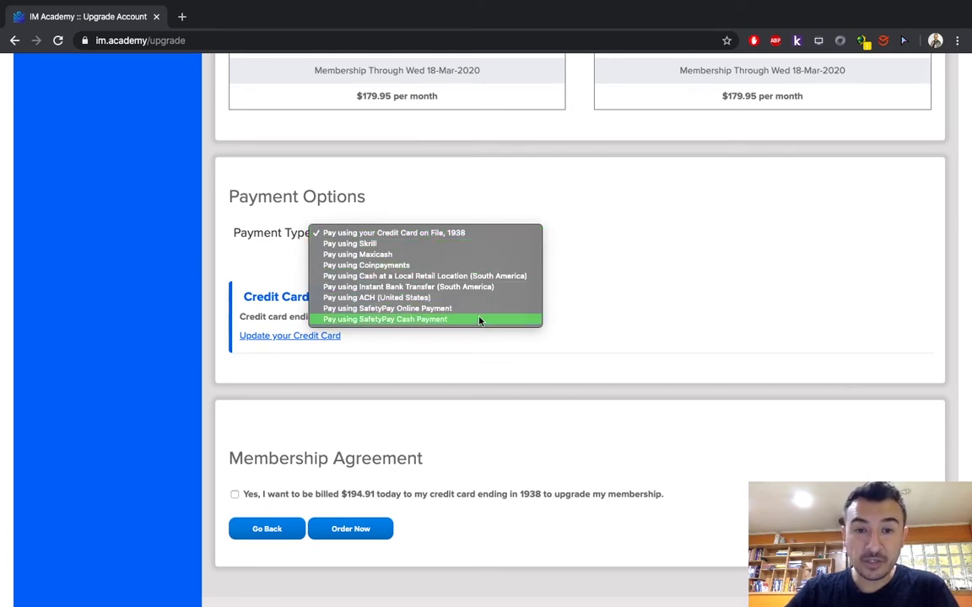
left_click(469, 245)
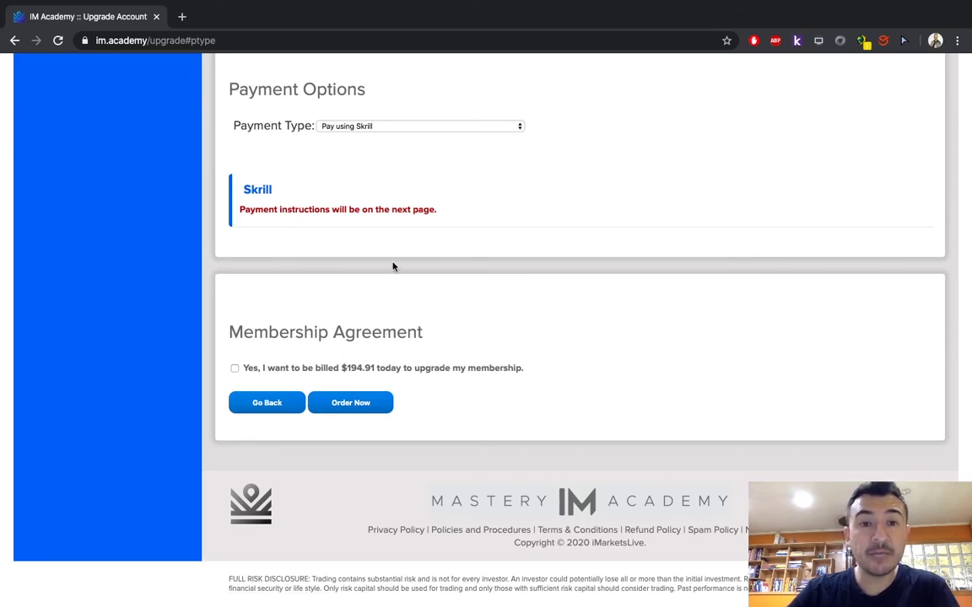
- Agree to be billed $194.91 for the membership upgrade, then place the order and proceed to its Skrill payment
left_click(234, 369)
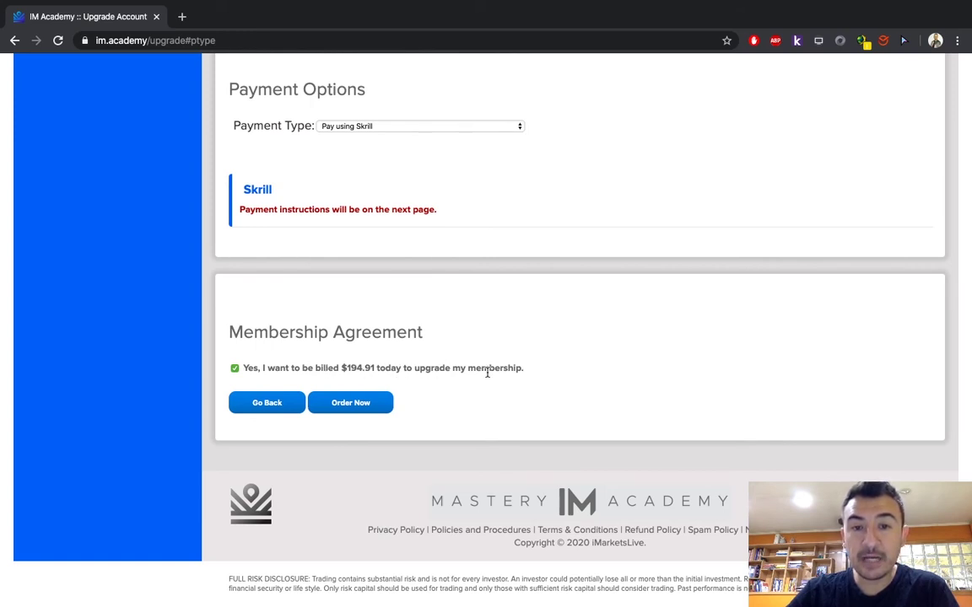
scroll(599, 364, "up", 10)
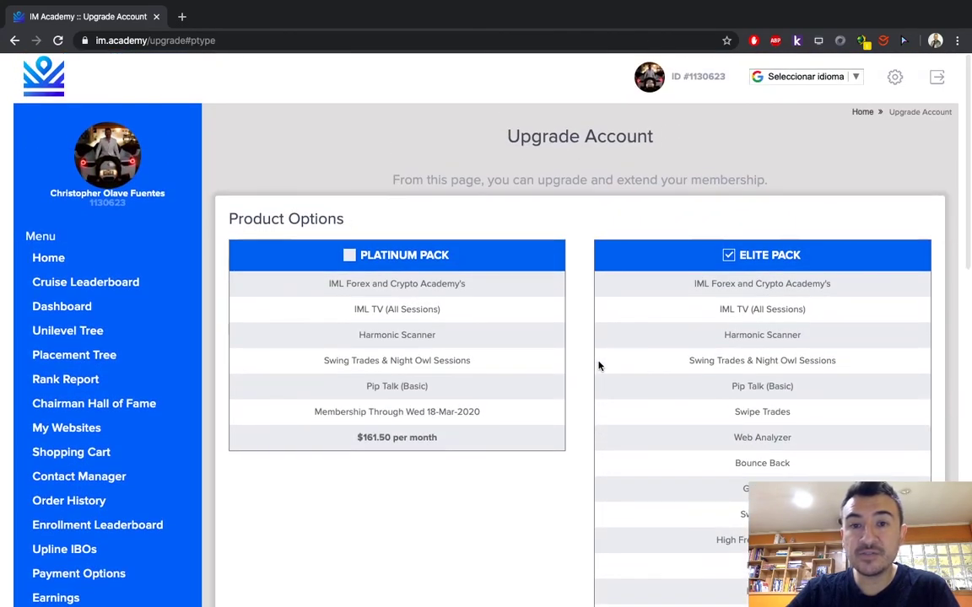
scroll(599, 365, "down", 1)
scroll(599, 365, "down", 10)
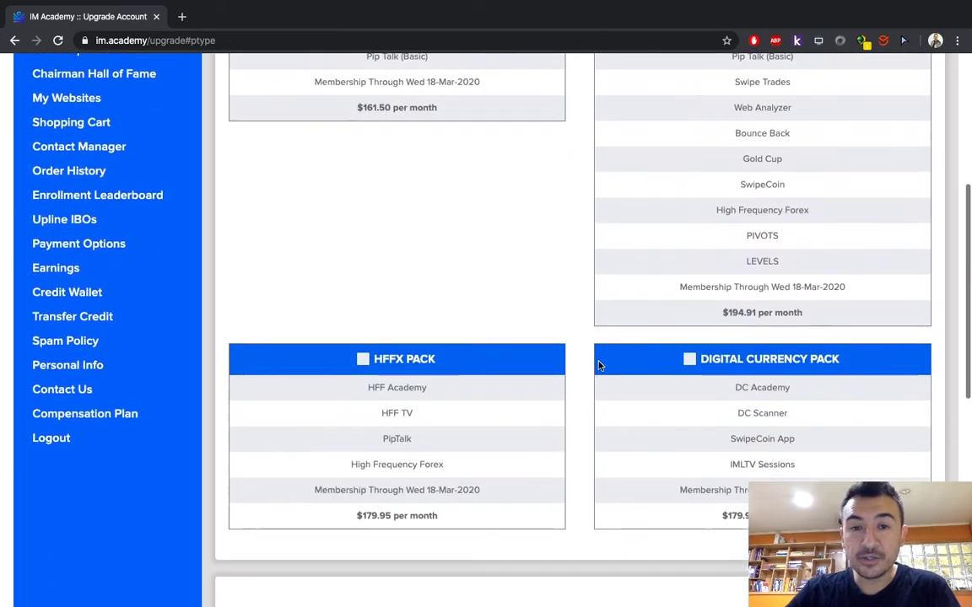
scroll(591, 371, "down", 1)
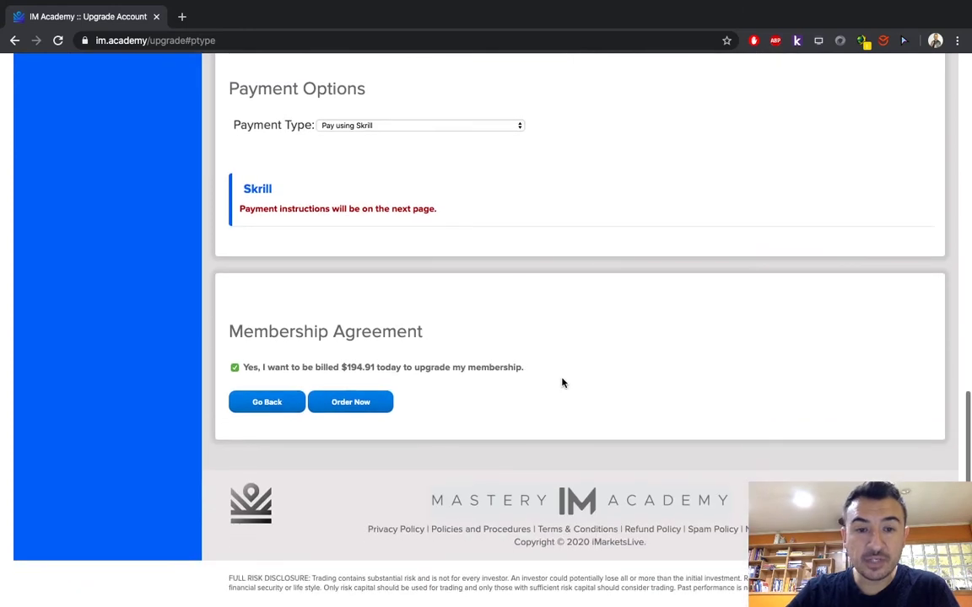
left_click(351, 409)
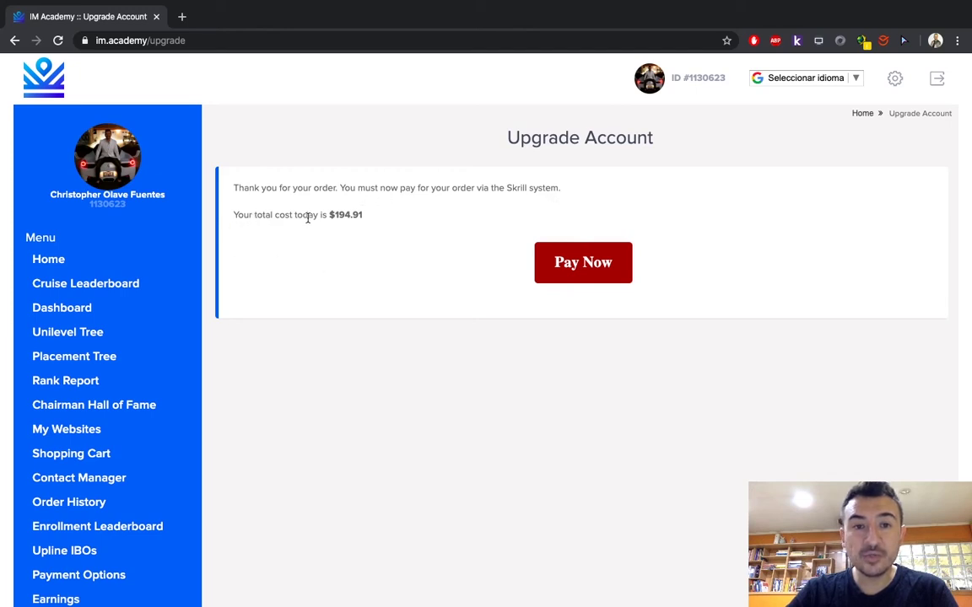
left_click(583, 263)
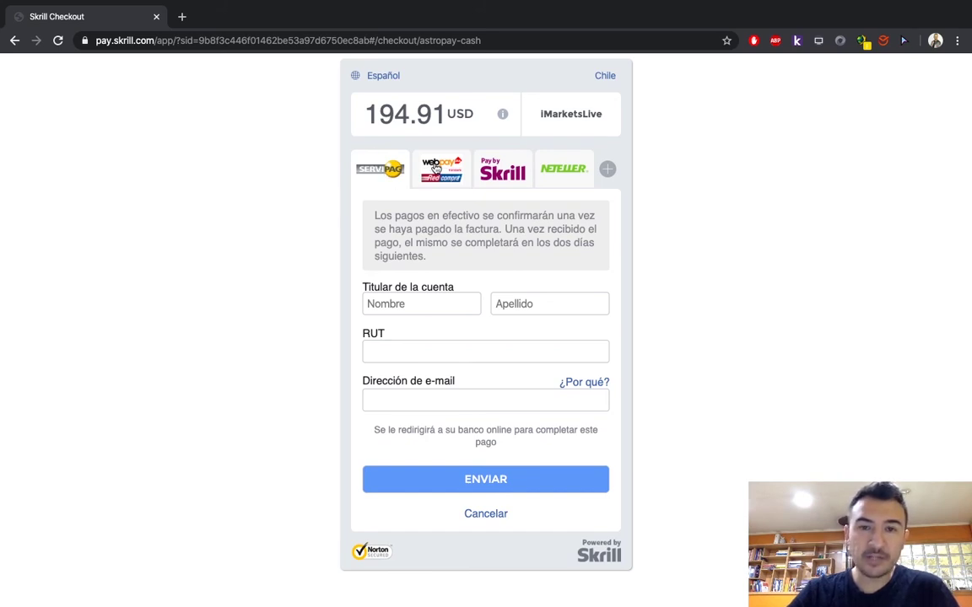
- View the Webpay, Skrill and Neteller payment forms in the checkout
left_click(437, 167)
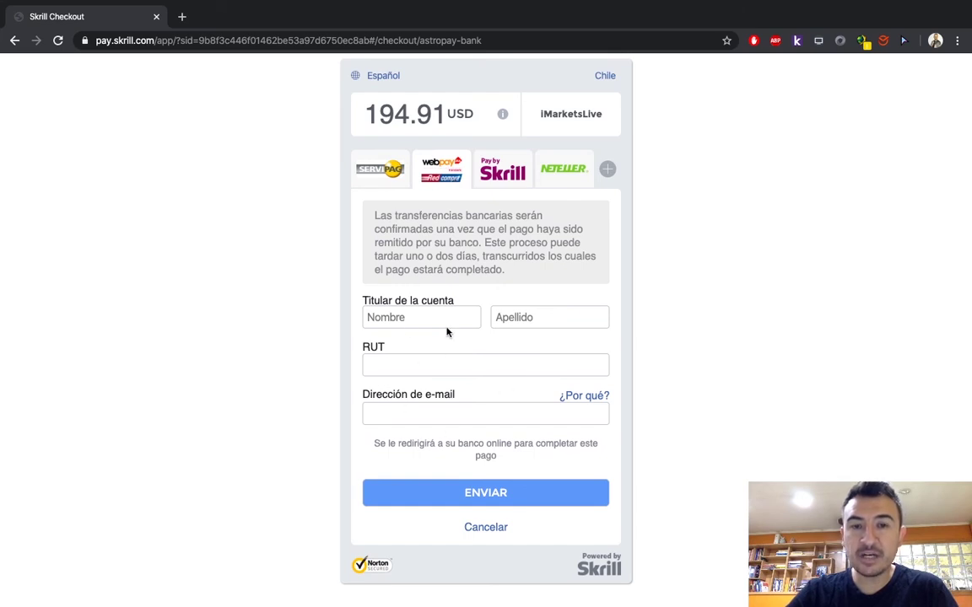
left_click(518, 177)
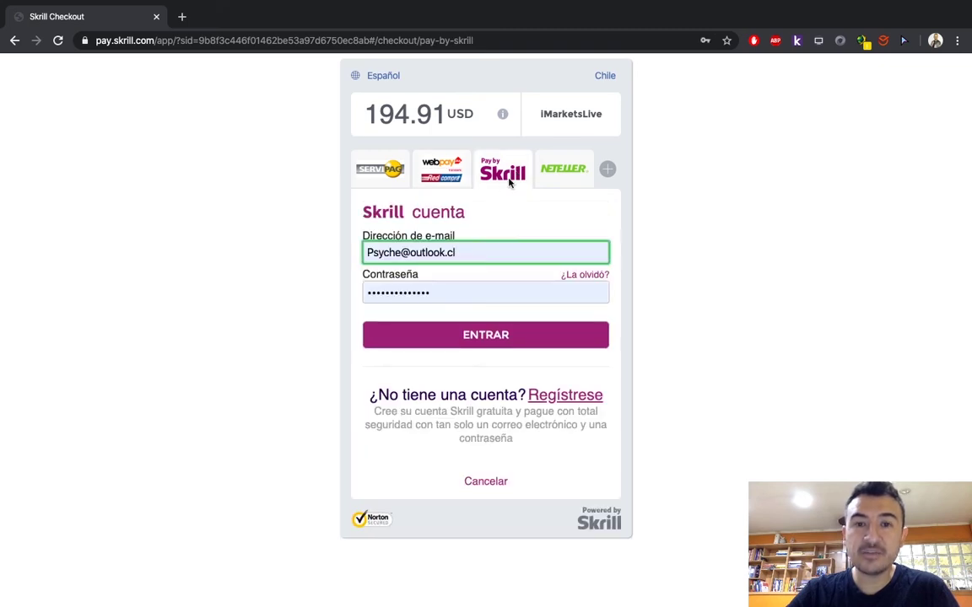
left_click(566, 171)
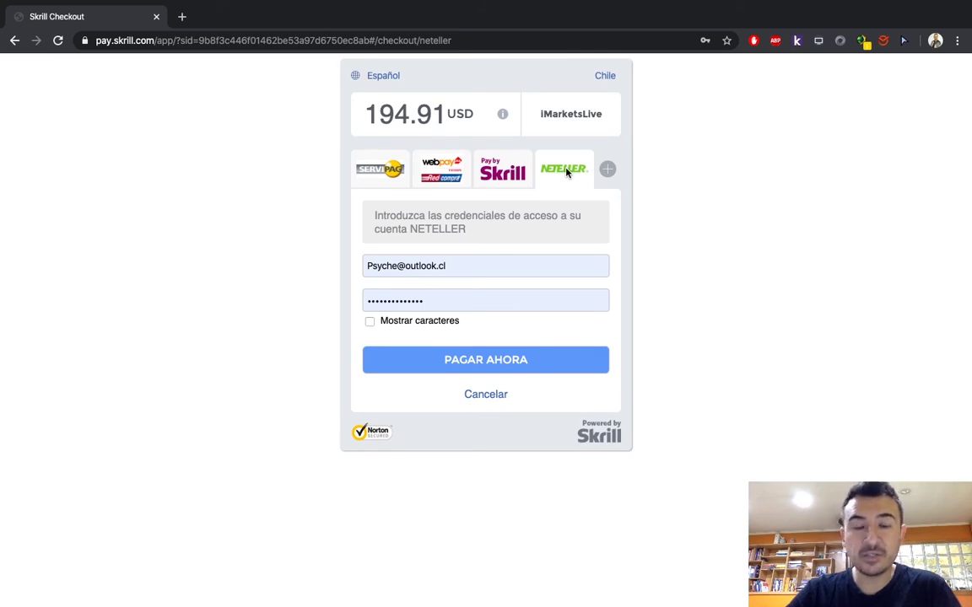
- Log in to the Skrill account with the prefilled credentials and pay the 194.91 USD order from its balance
left_click(509, 179)
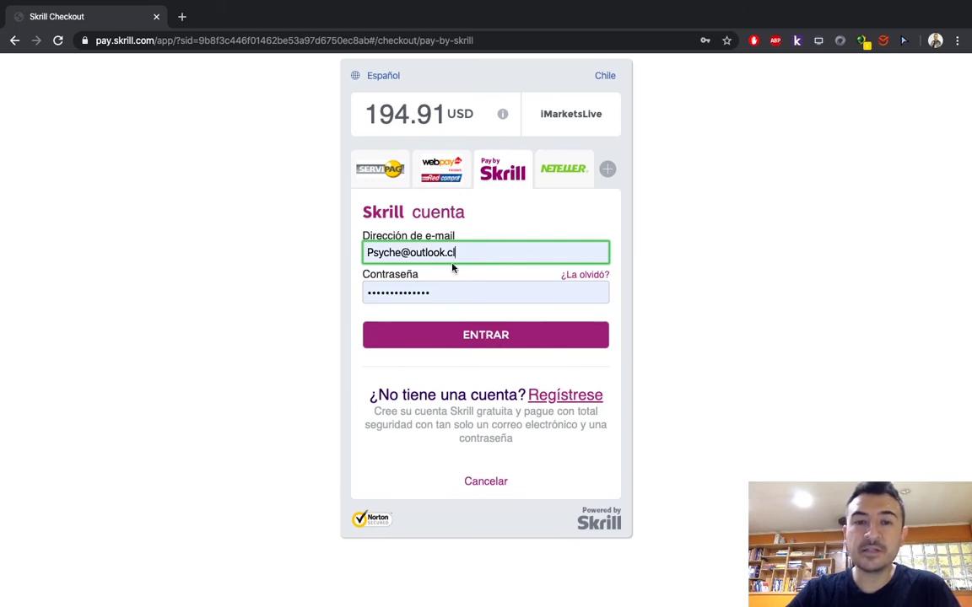
left_click(468, 337)
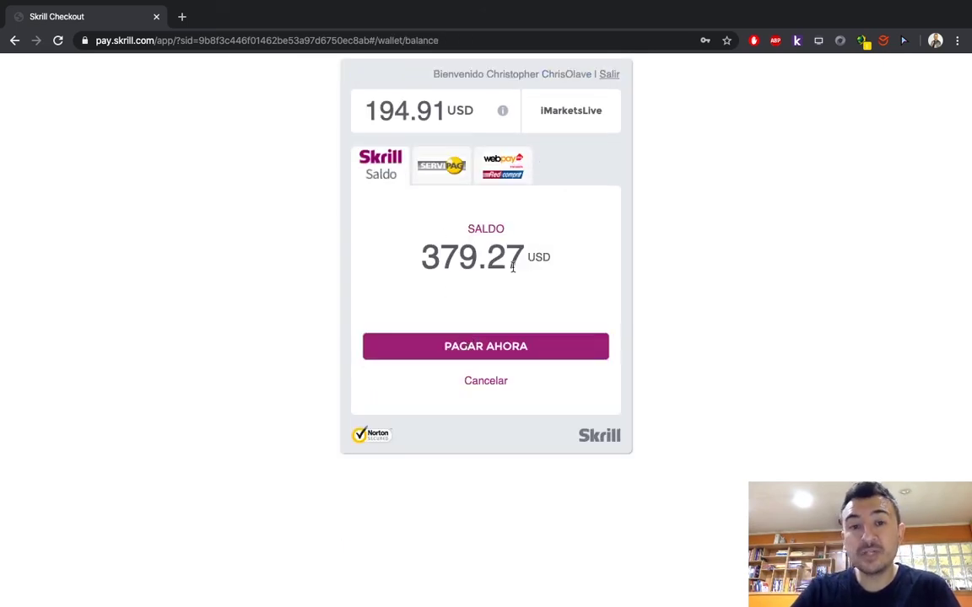
left_click(495, 352)
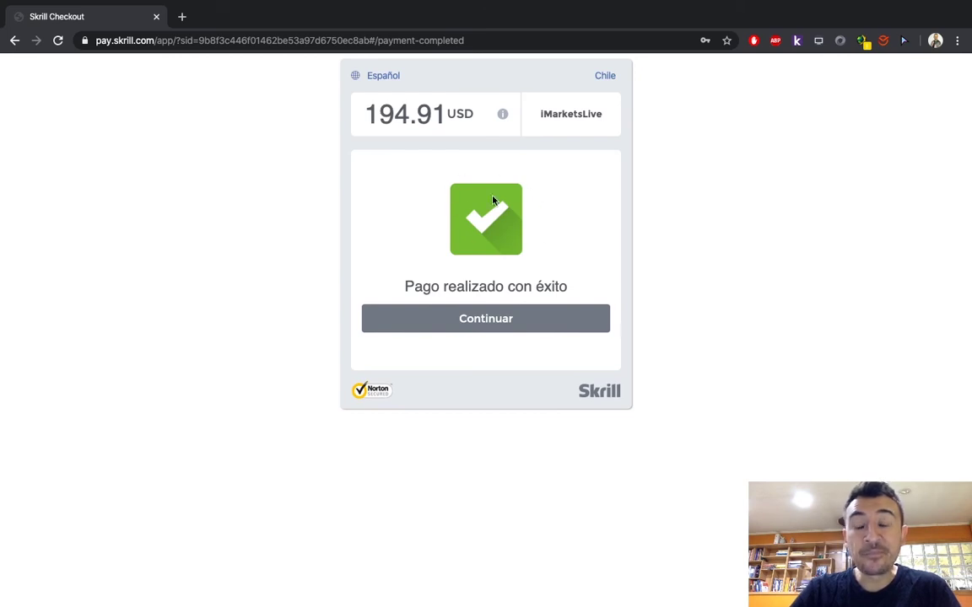
left_click(504, 324)
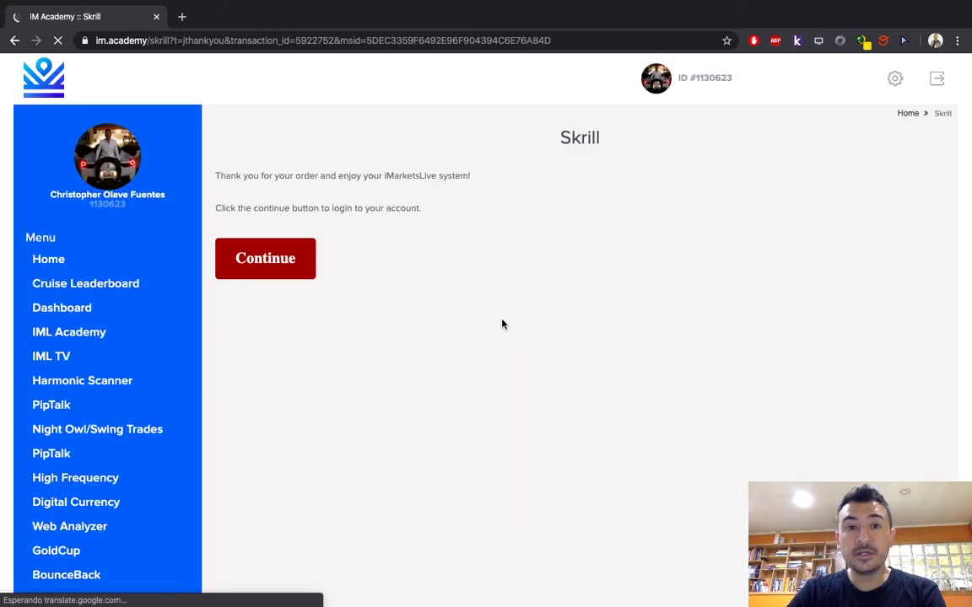
- Log back in to the IBO back office with the prefilled credentials and check the pack status in the Account summary
left_click(281, 270)
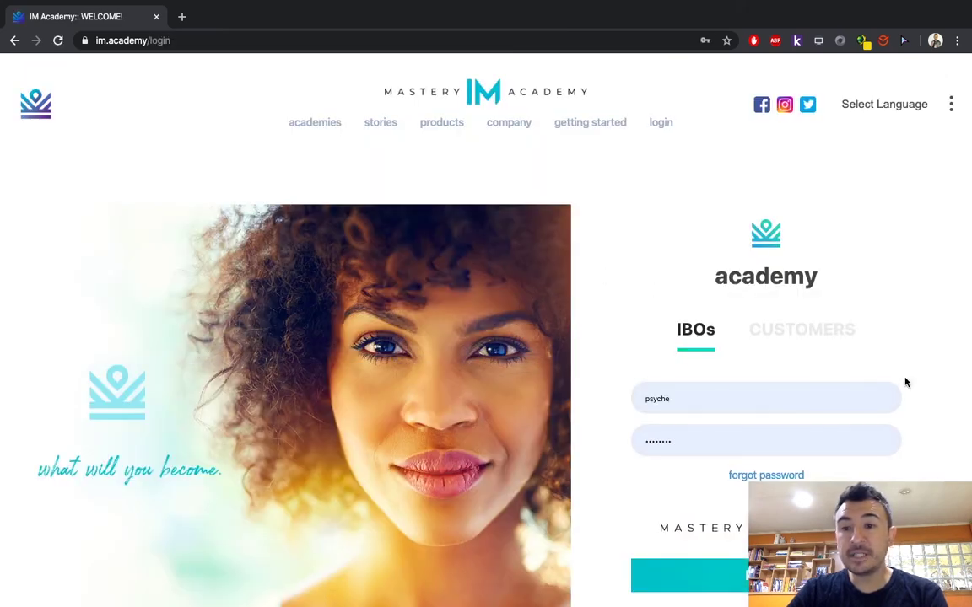
scroll(905, 382, "down", 2)
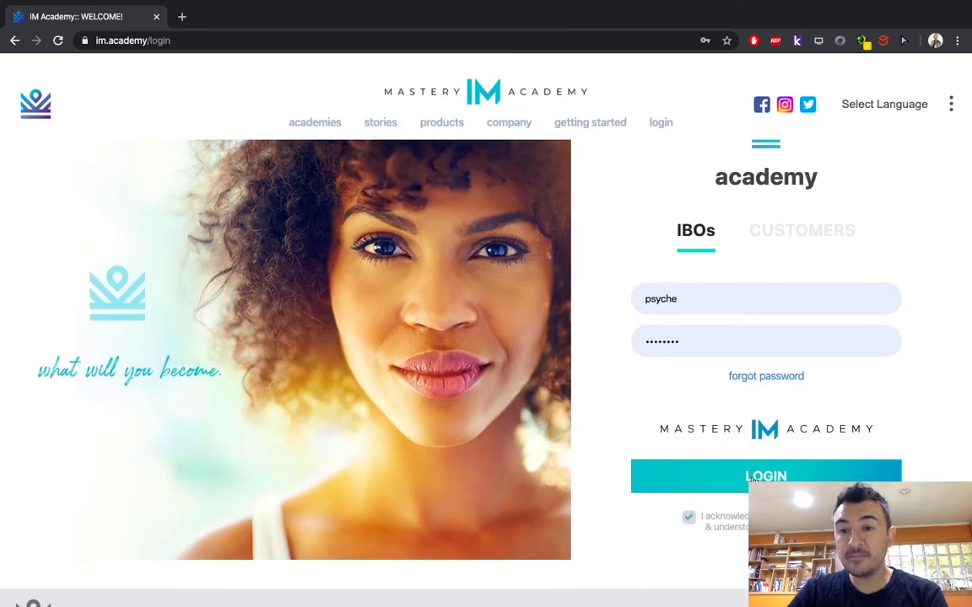
left_click(768, 473)
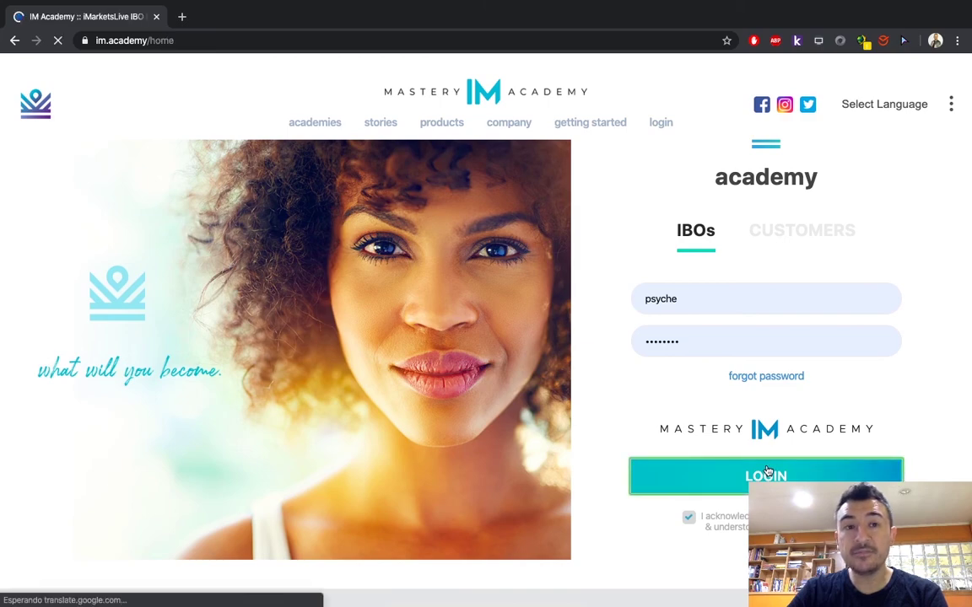
scroll(760, 456, "down", 5)
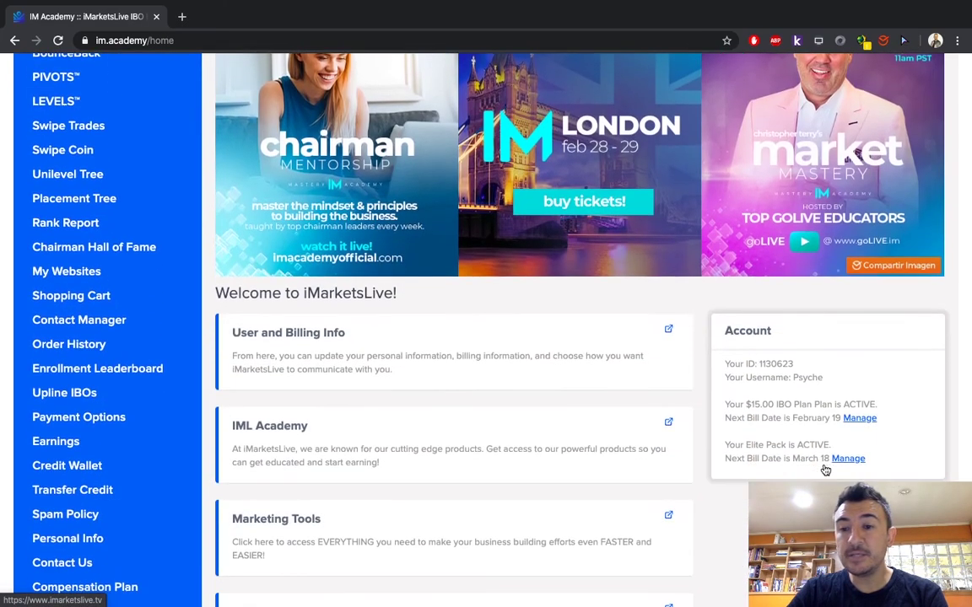
scroll(825, 470, "down", 1)
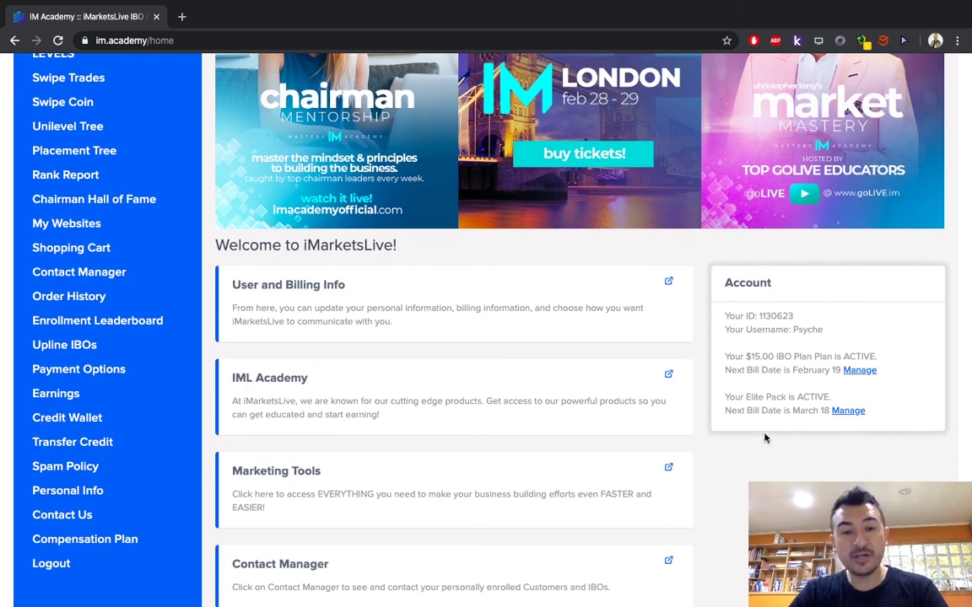
- Open golive.im in a new browser tab and log in with the prefilled credentials, accepting the EULA acknowledgement
key("ctrl+t")
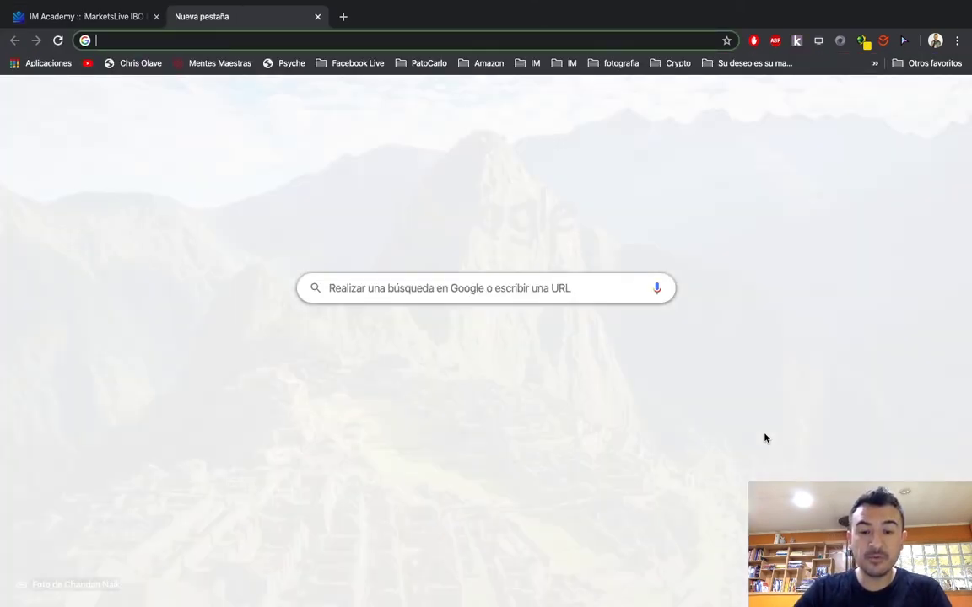
type("golive")
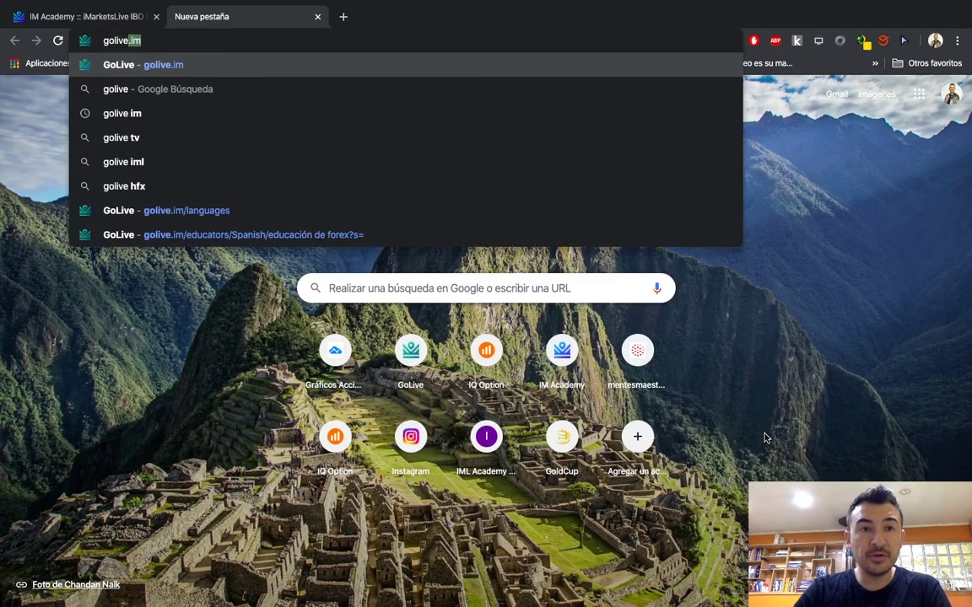
key("Return")
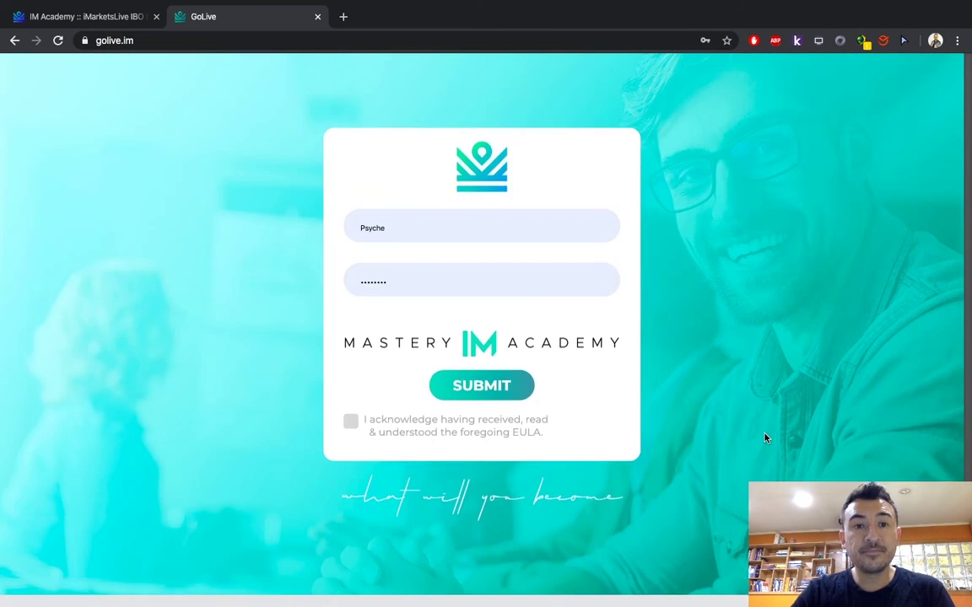
left_click(351, 422)
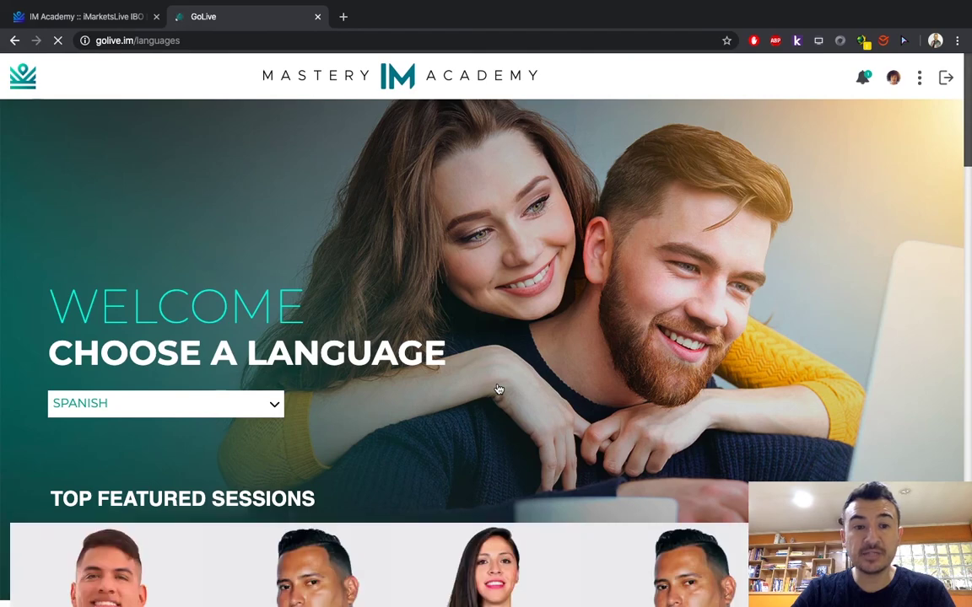
- Look over the available languages, the Spanish featured sessions and the Strategies Education categories on the GoLive welcome page
scroll(498, 389, "down", 4)
scroll(498, 389, "up", 2)
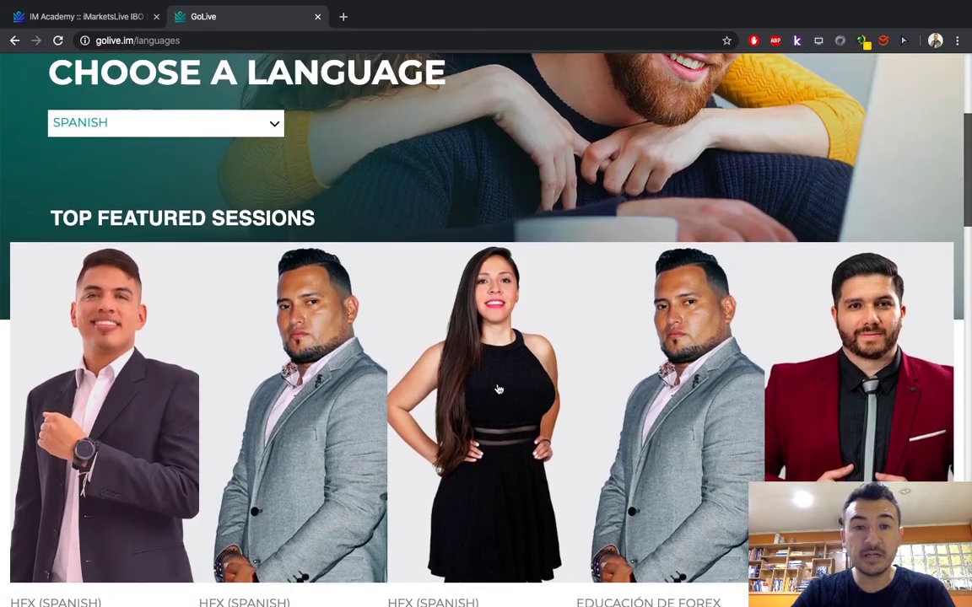
left_click(227, 164)
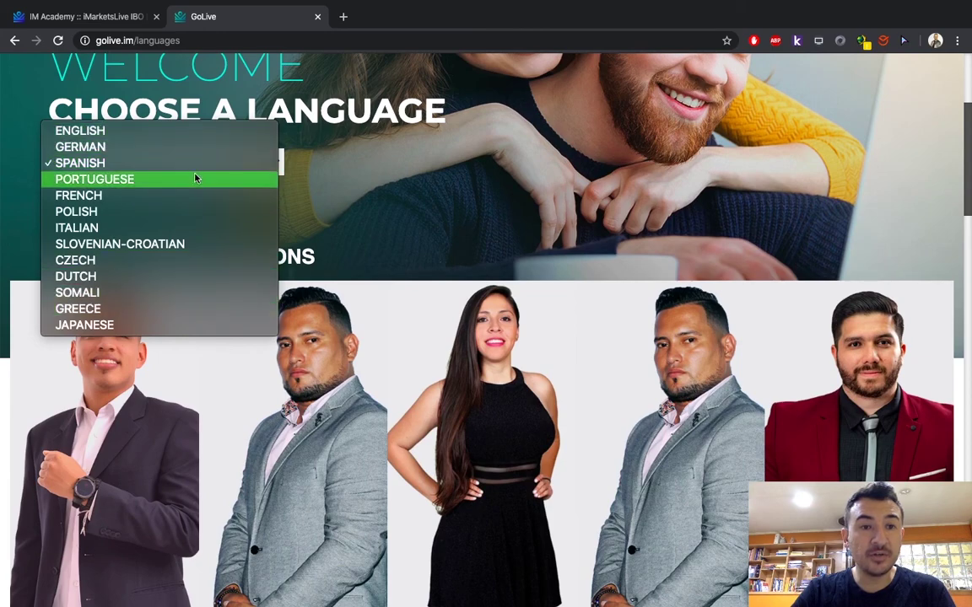
left_click(374, 196)
scroll(374, 195, "down", 15)
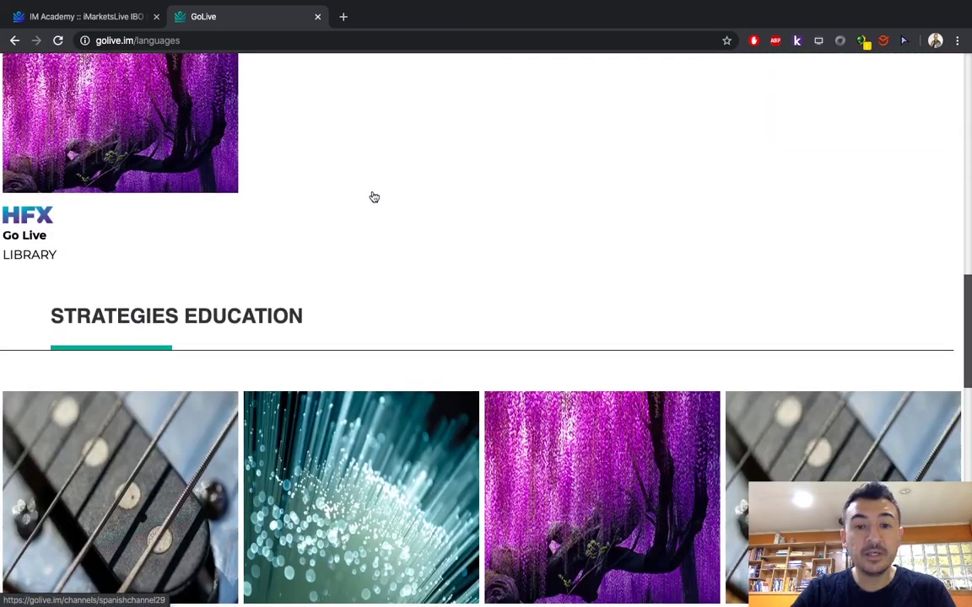
scroll(374, 195, "down", 1)
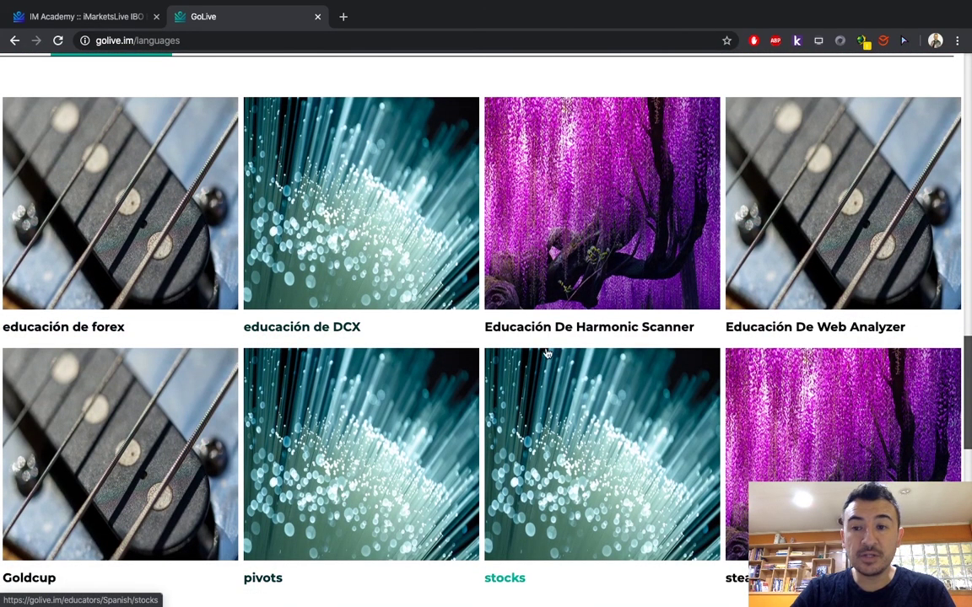
scroll(337, 355, "down", 3)
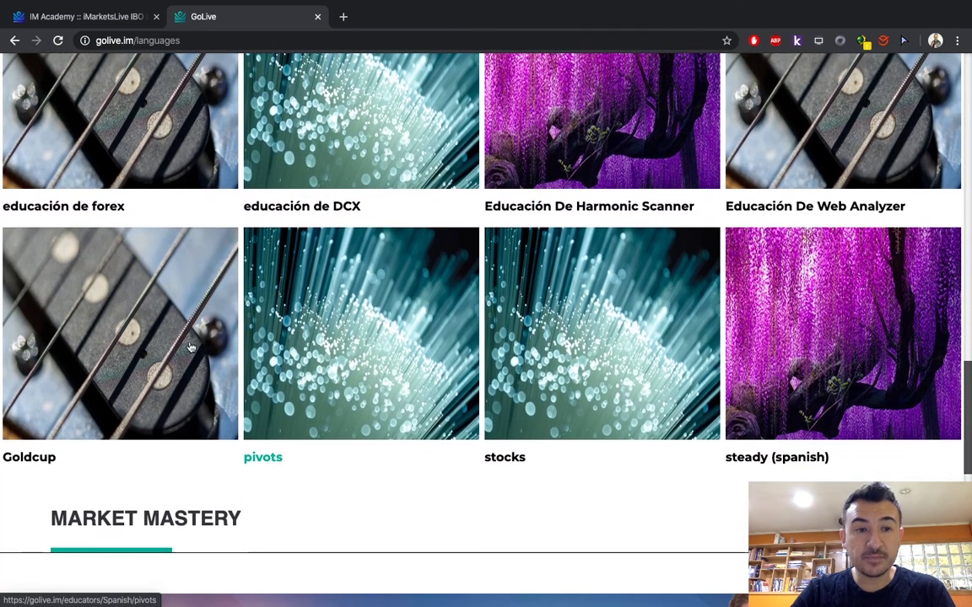
- View the Spanish Goldcup educator schedule from Strategies Education, then return to the GoLive language page
left_click(82, 325)
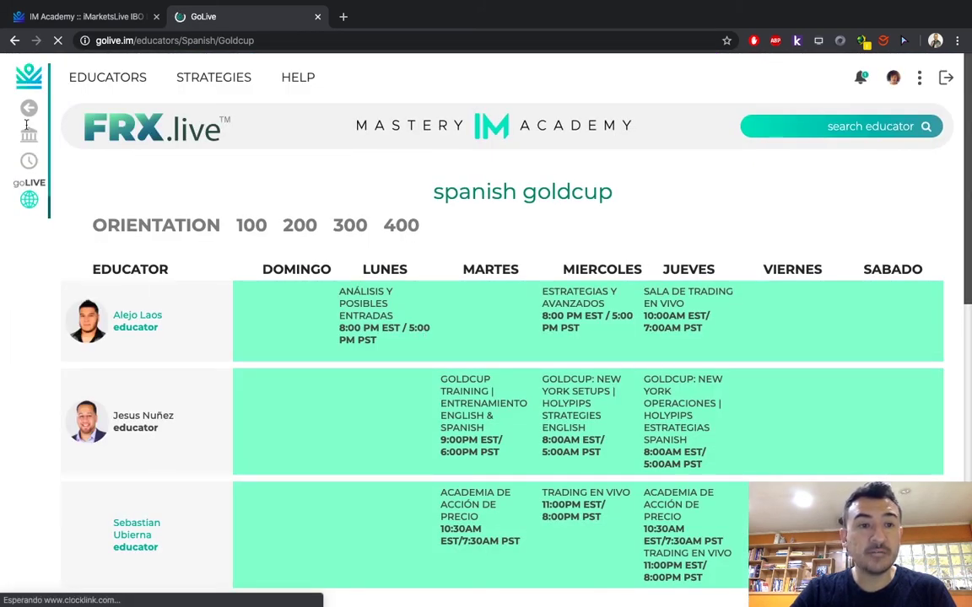
left_click(29, 80)
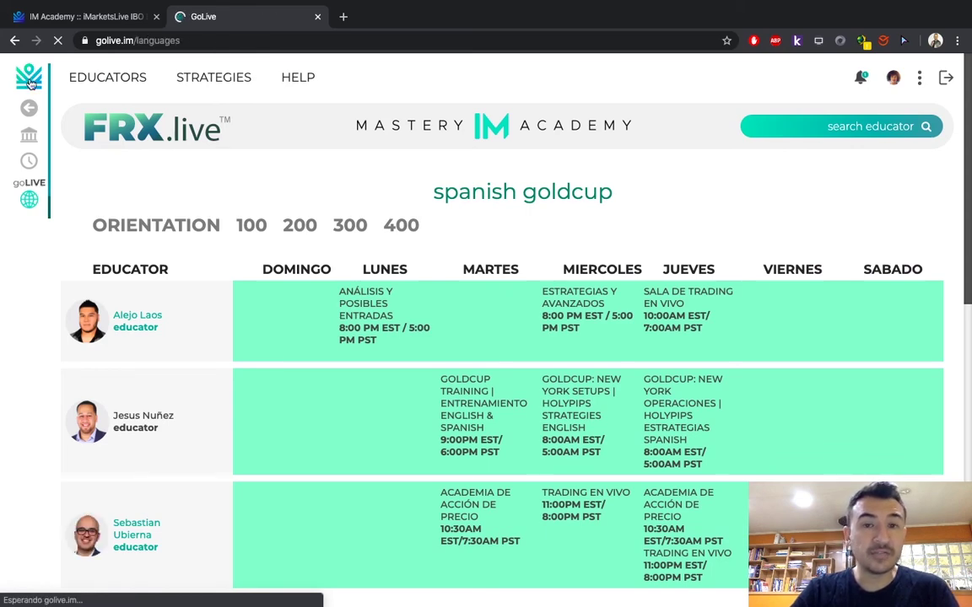
scroll(232, 342, "down", 3)
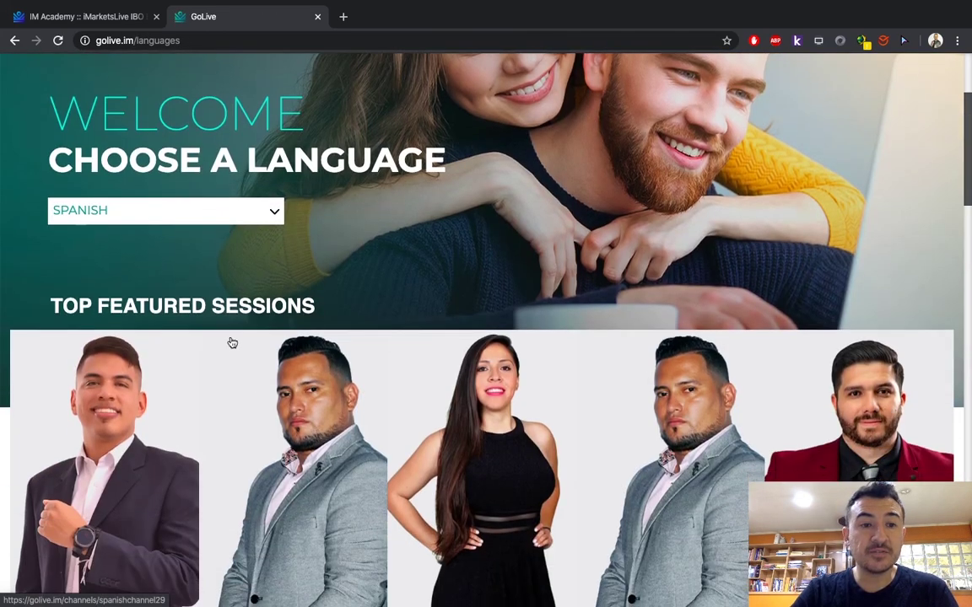
- Open the Spanish HFX channel on GoLive and look over its weekly educator schedule and educator cards
scroll(213, 221, "down", 5)
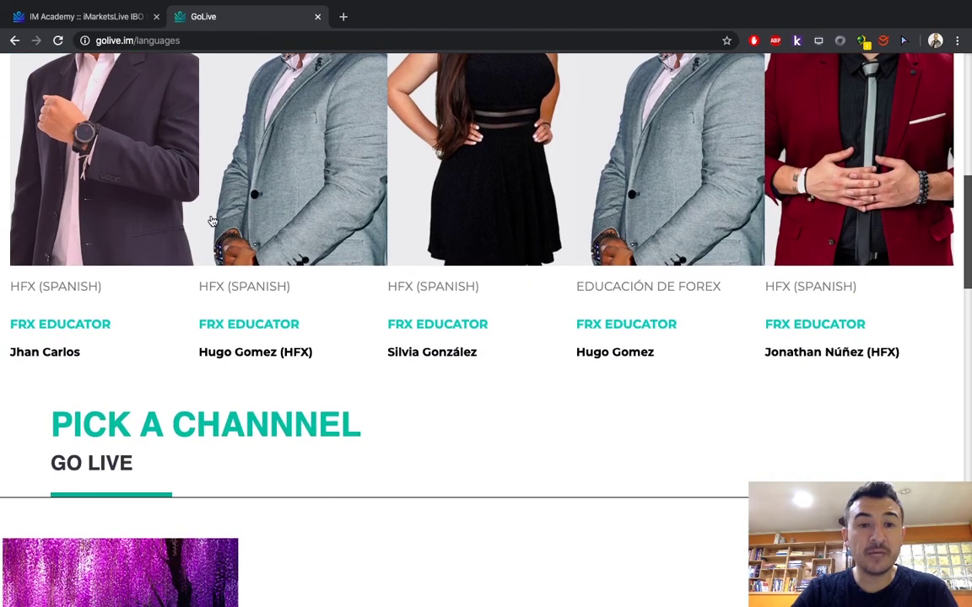
left_click(167, 560)
scroll(160, 573, "down", 4)
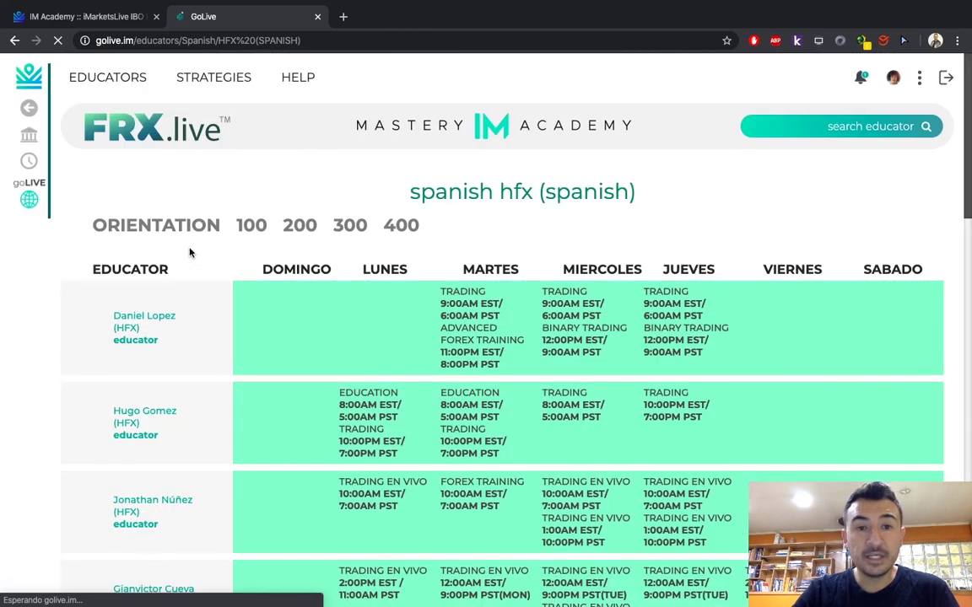
scroll(191, 260, "down", 2)
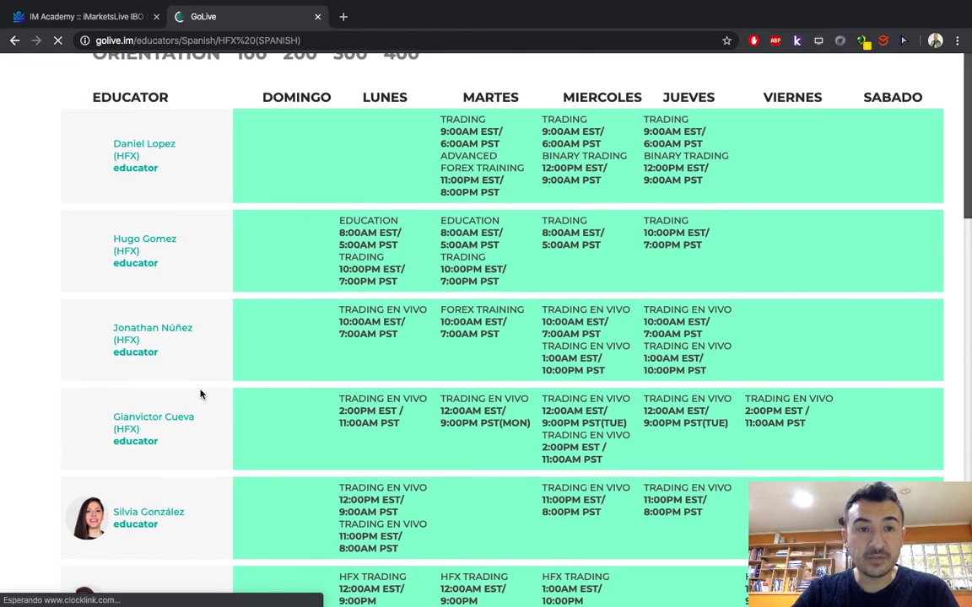
scroll(200, 514, "up", 2)
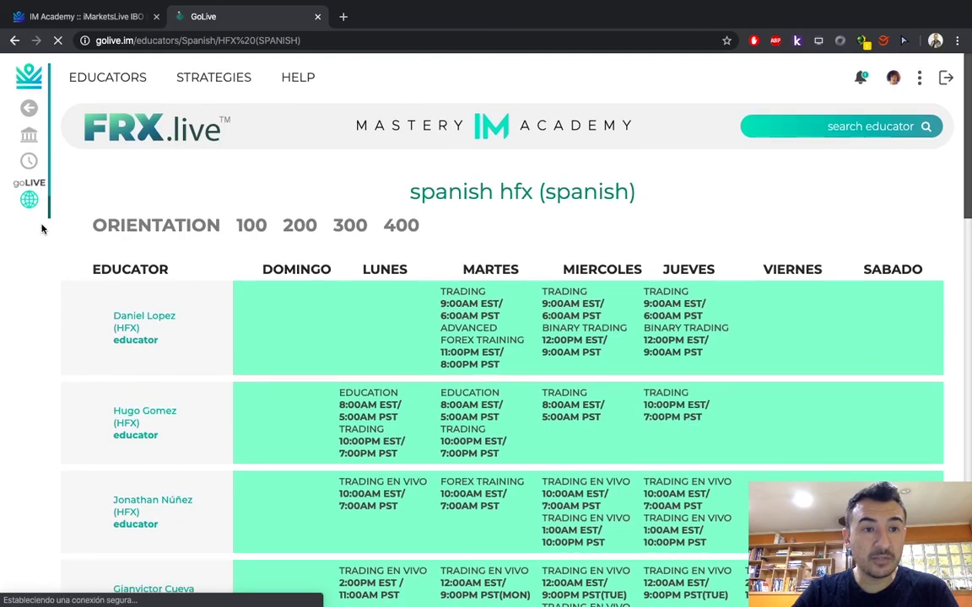
scroll(139, 304, "down", 15)
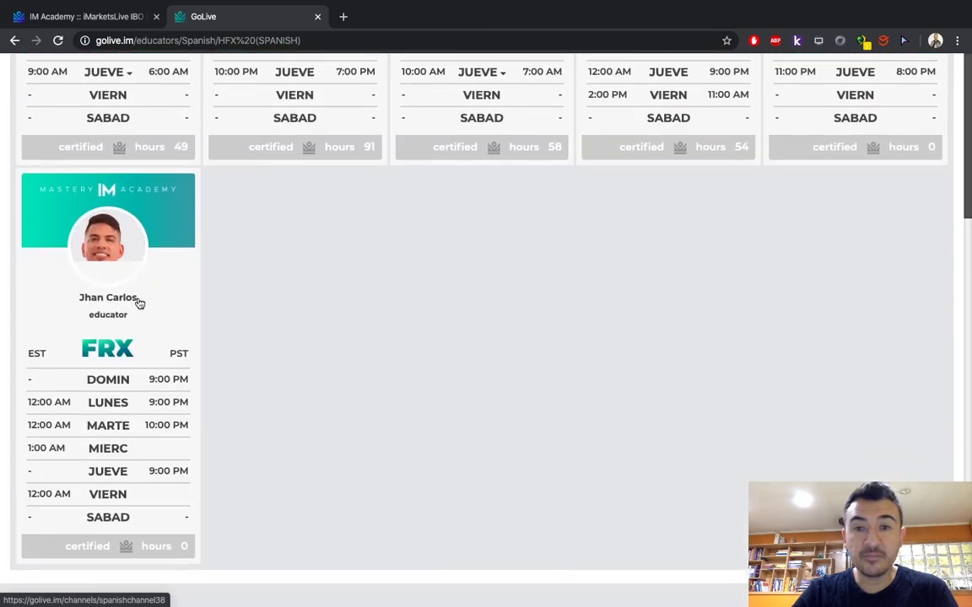
scroll(139, 304, "up", 15)
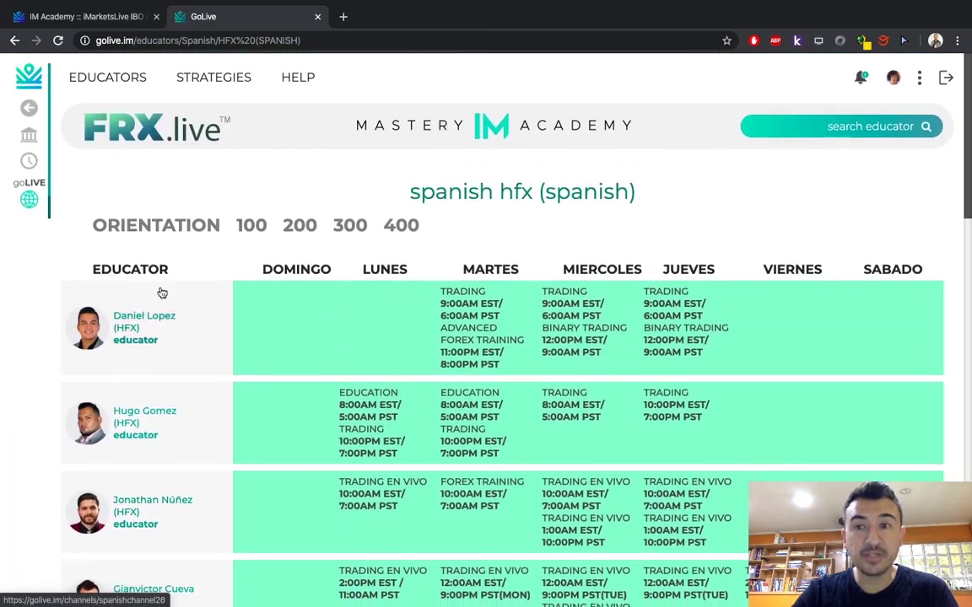
- Return to the IM Academy back office home page and review its menu options and the Account summary
left_click(98, 17)
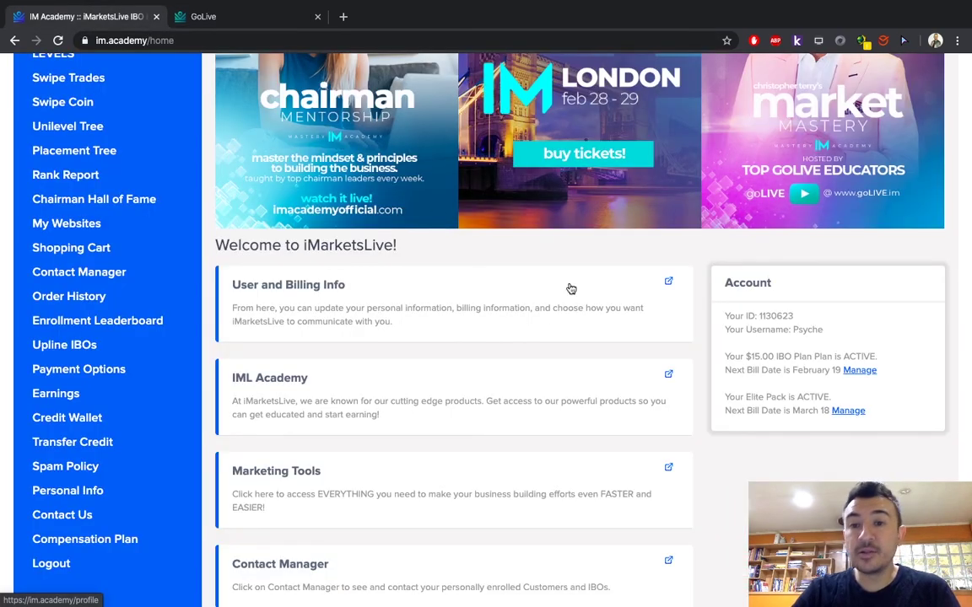
scroll(569, 288, "down", 2)
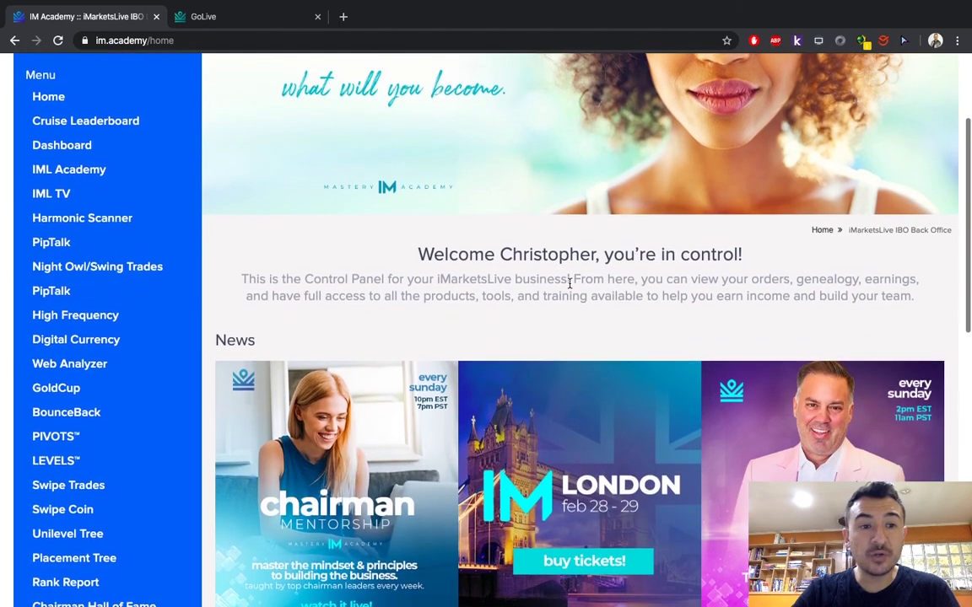
scroll(128, 482, "down", 5)
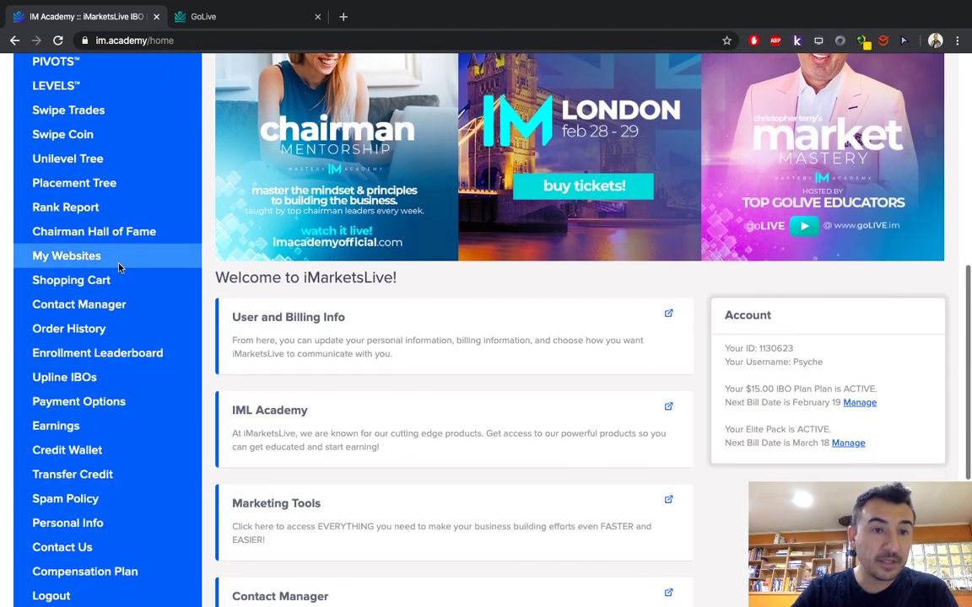
scroll(119, 263, "up", 4)
scroll(543, 266, "up", 3)
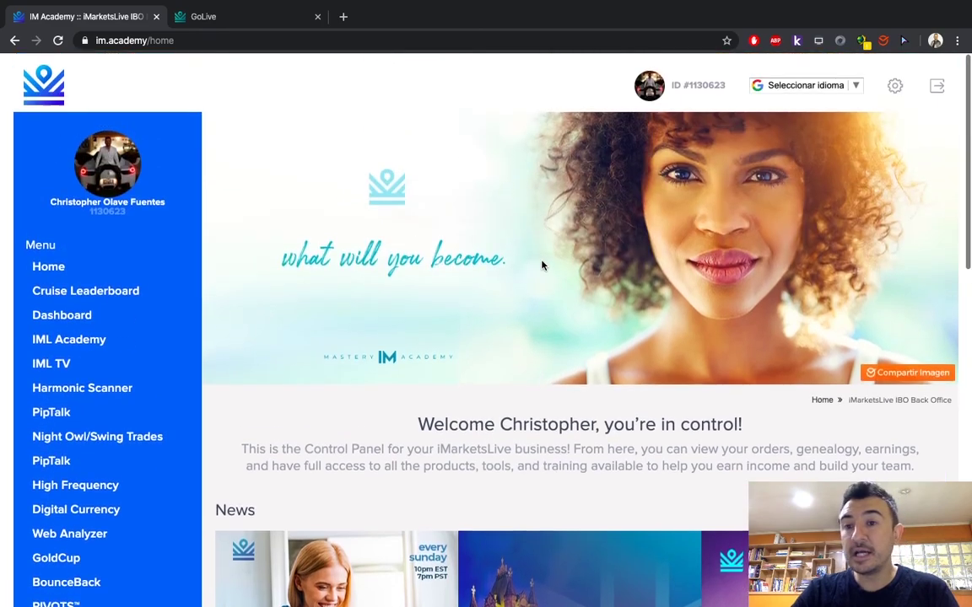